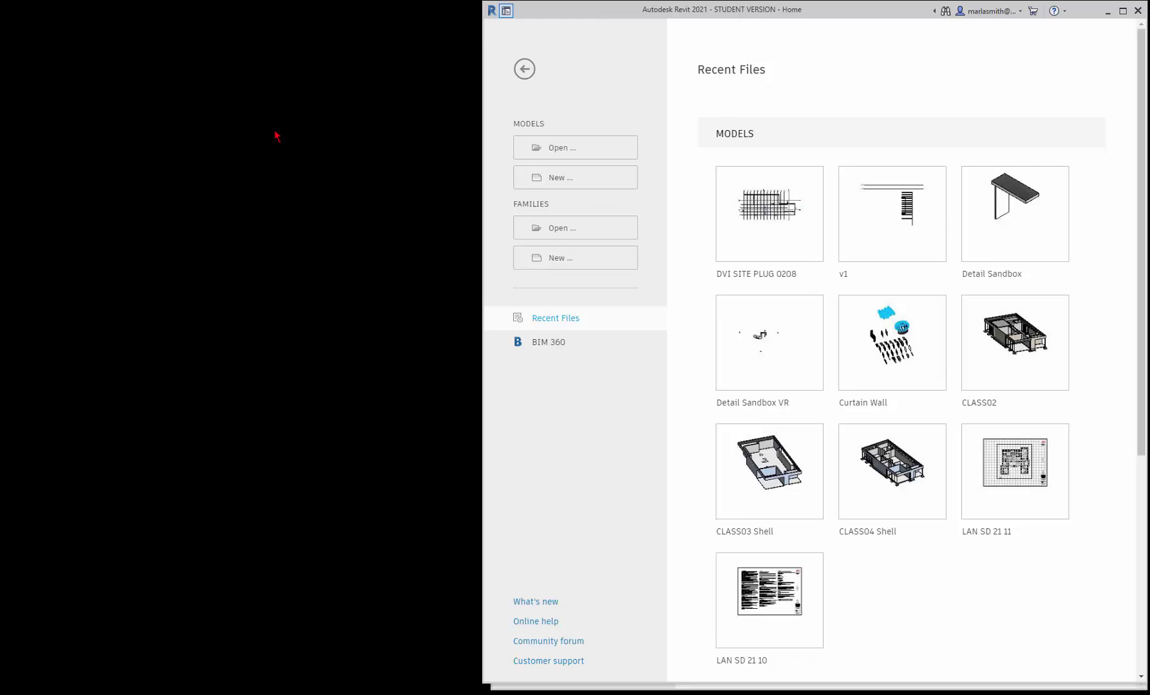
Step: Create a new project from the Imperial-Architectural template, opening the Level 1 floor plan
click(551, 183)
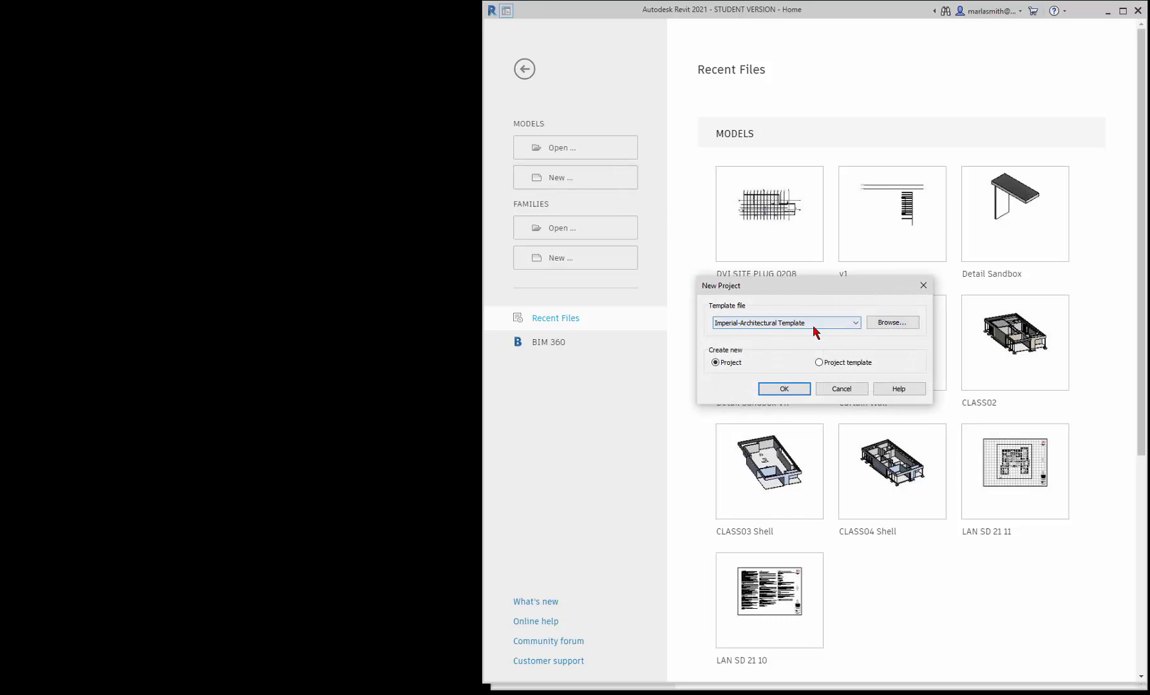
click(798, 390)
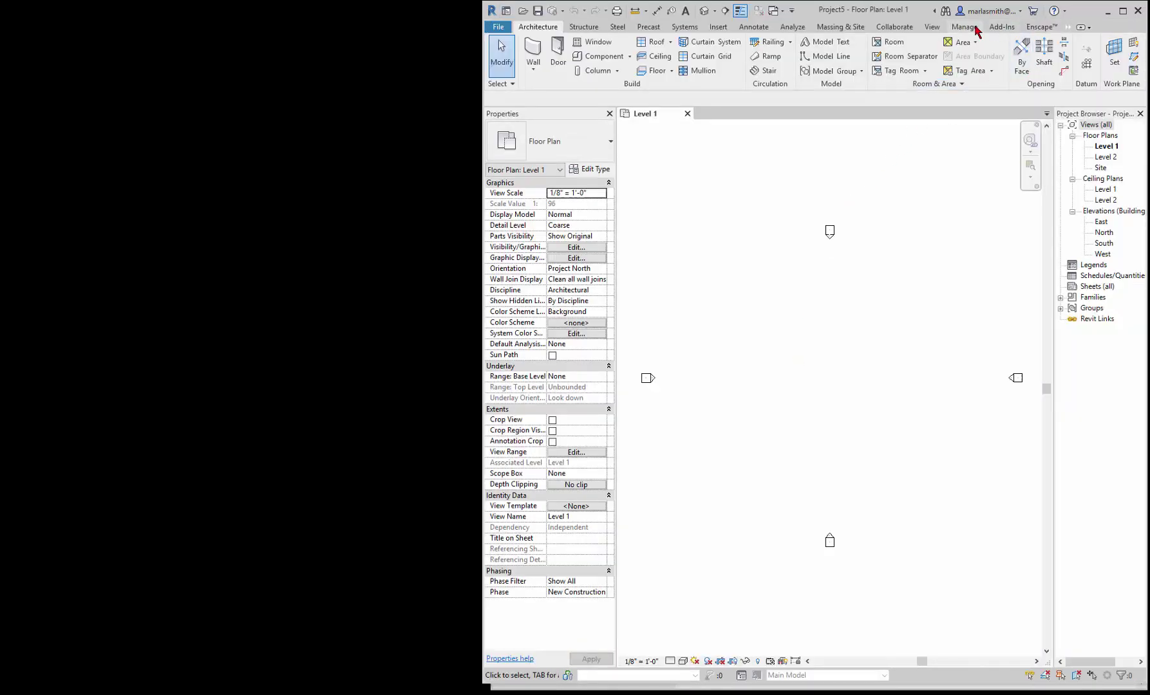
Step: Launch Dynamo, then start an elliptical wall centred in the Level 1 plan
click(972, 29)
click(973, 64)
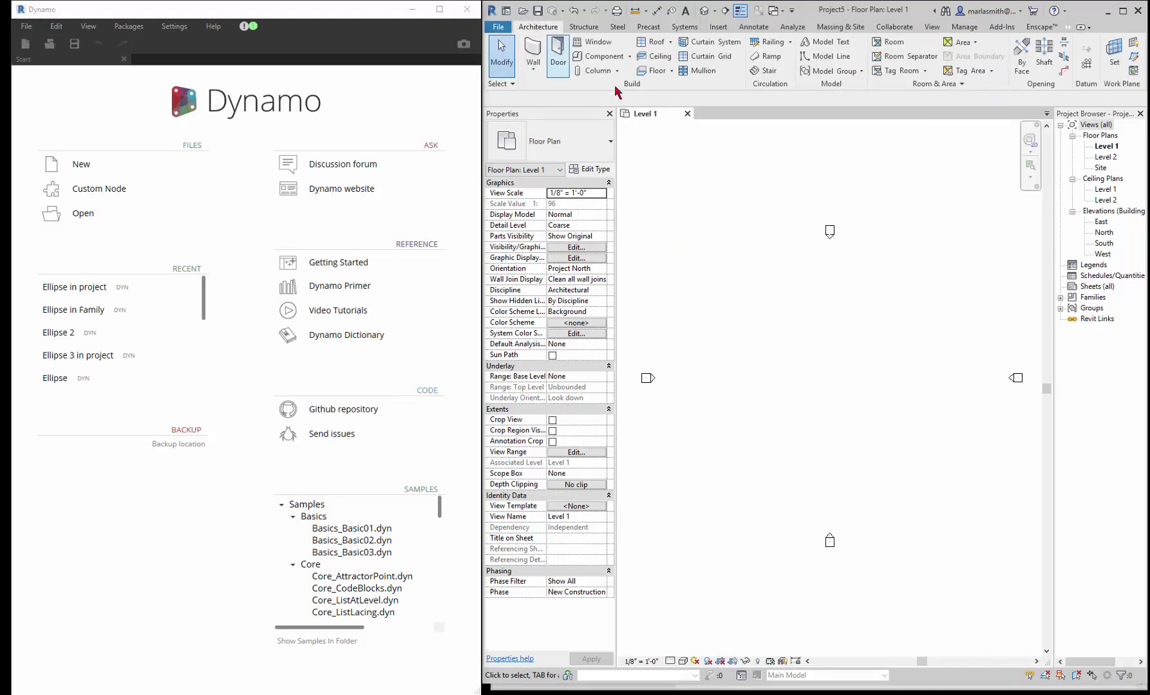
click(537, 52)
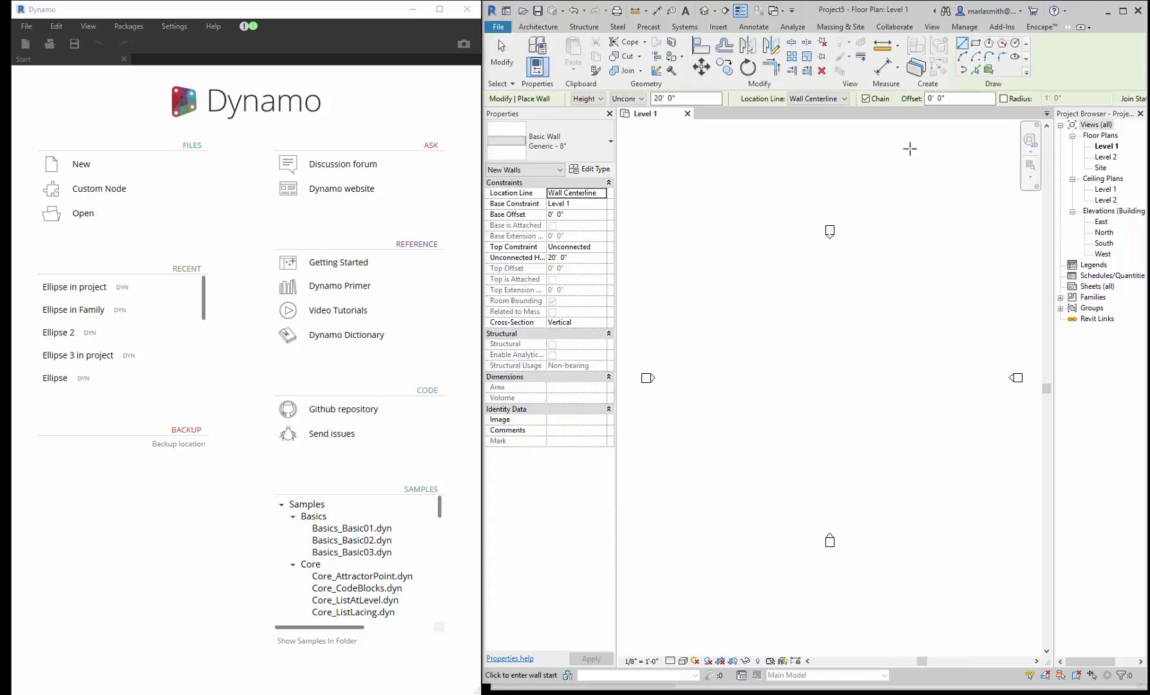
click(1015, 57)
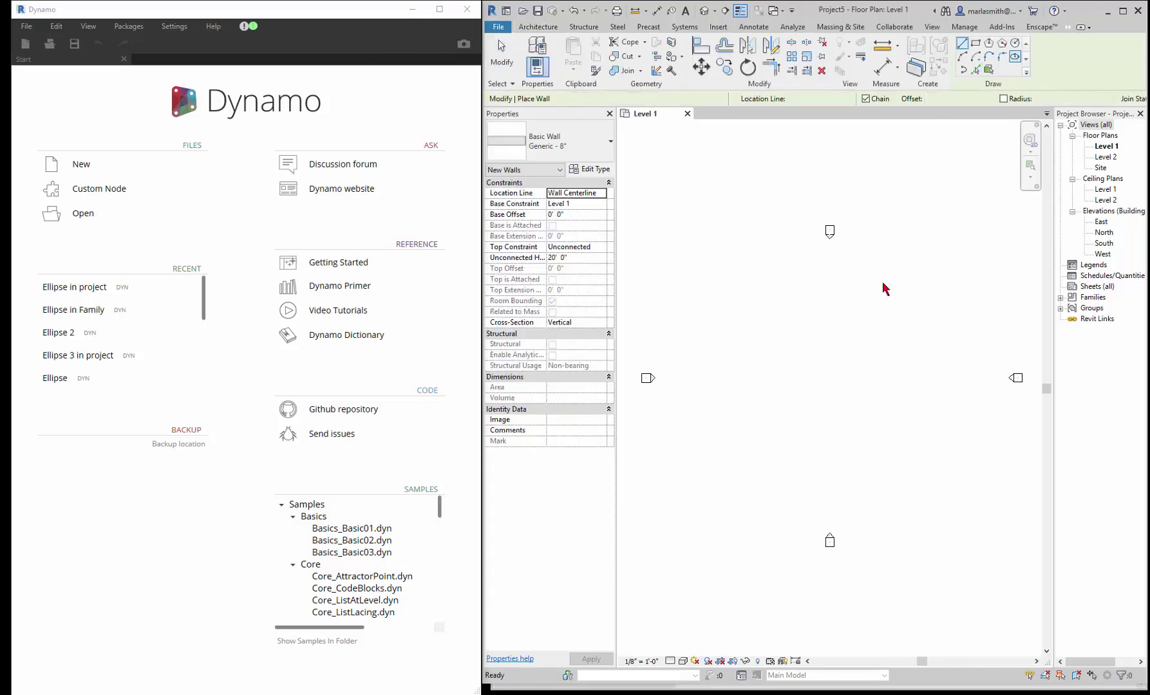
click(824, 385)
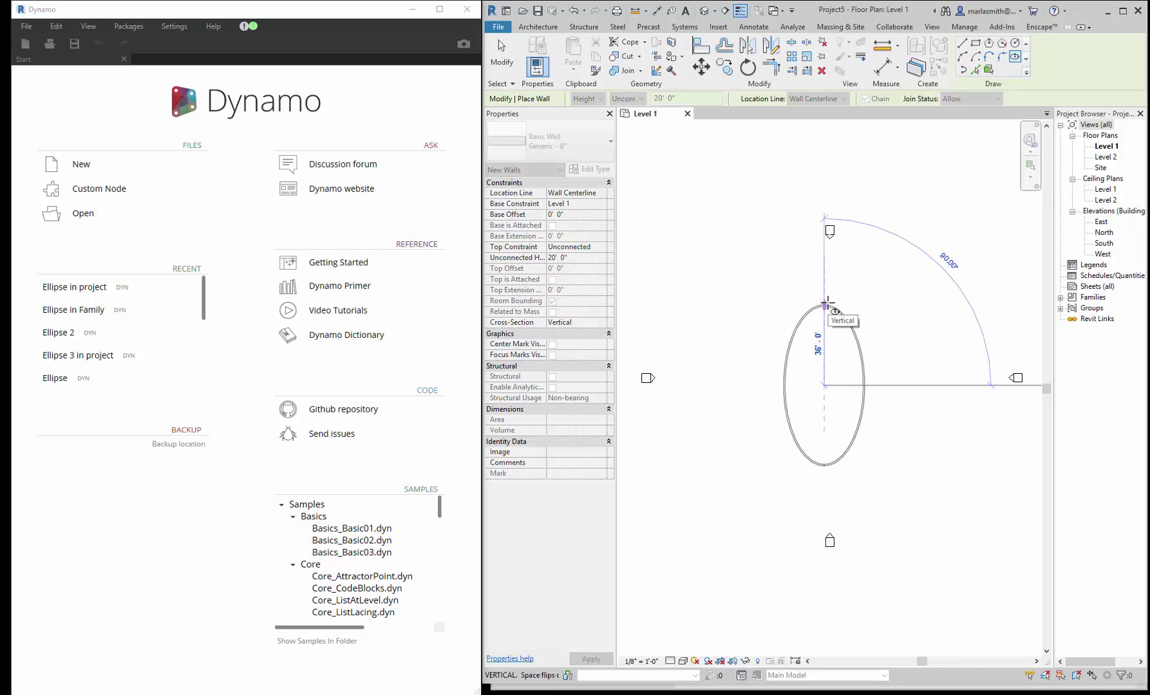
Step: Give the elliptical wall a 40'-0" first axis and a 20'-0" second axis
text(4)
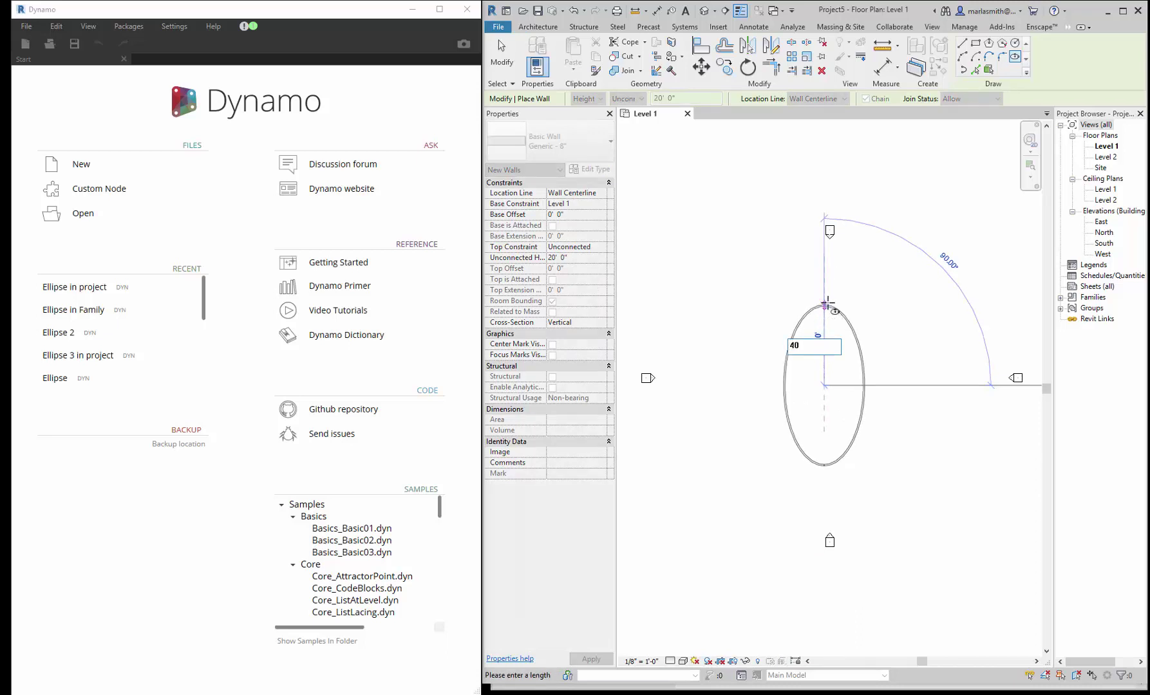
text(0)
key(Return)
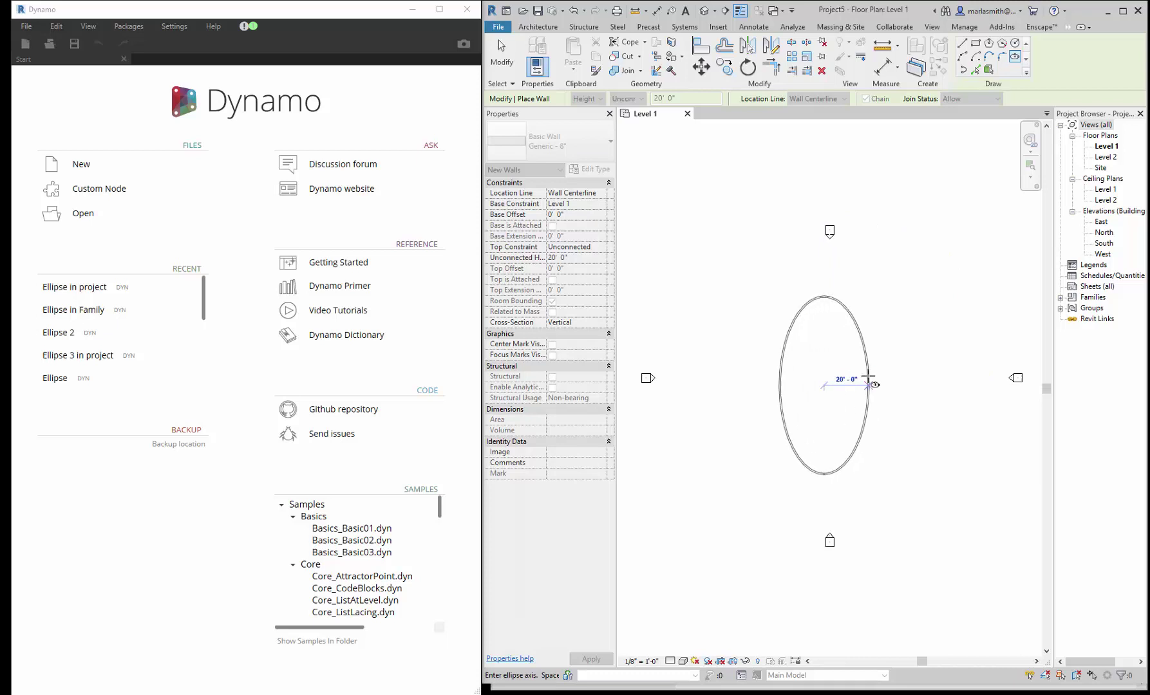
text(2)
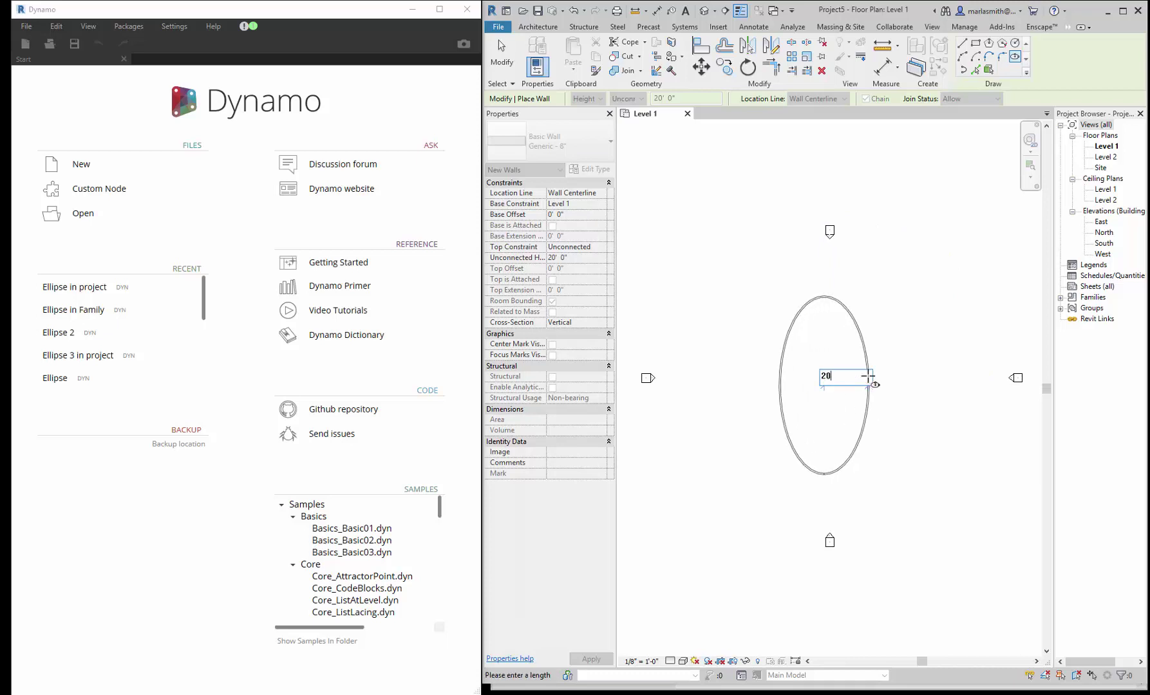
text(0)
key(Return)
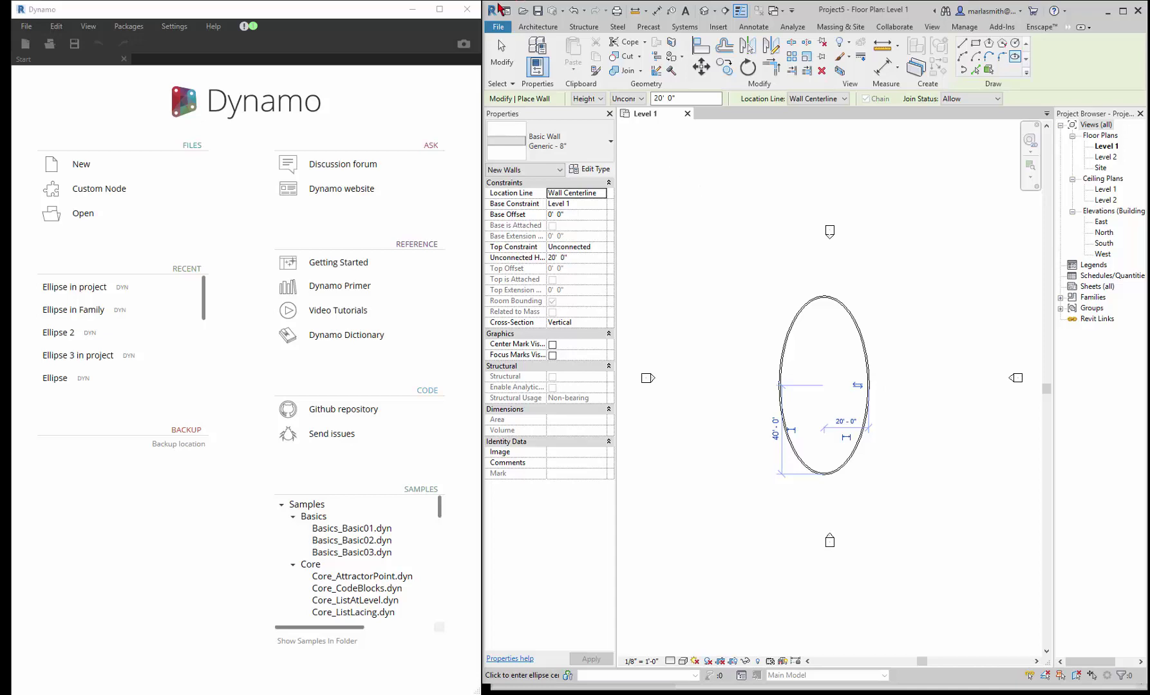
click(501, 29)
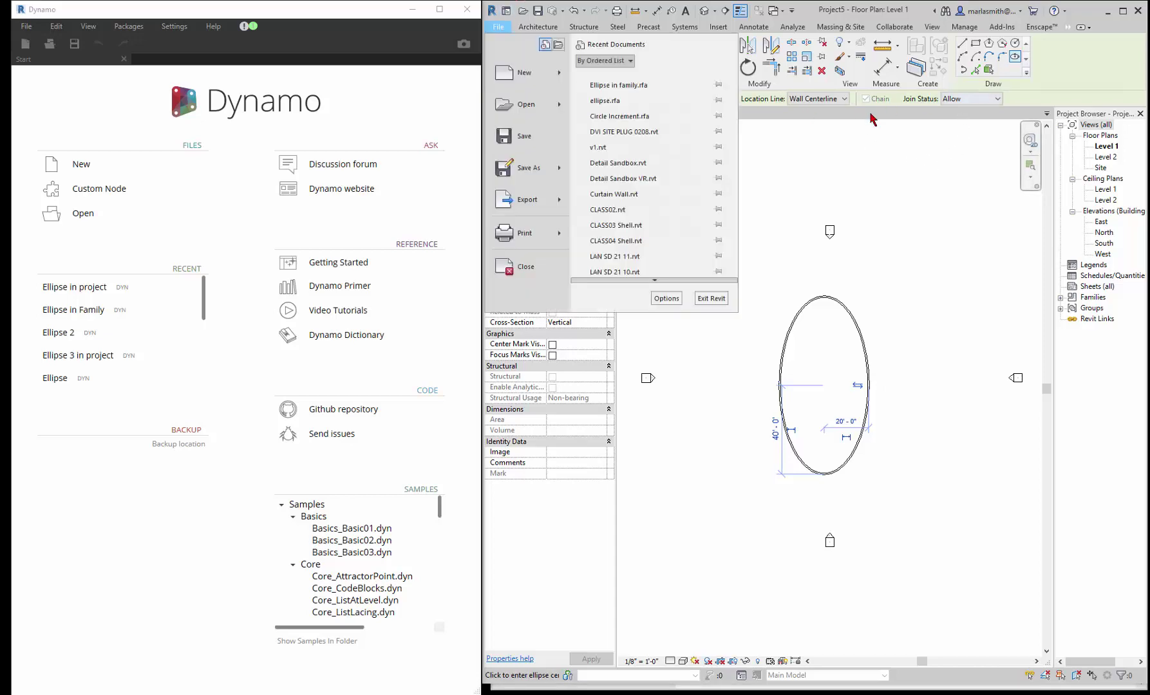
Step: Draw a 79' 4" model line from the ellipse's bottom quadrant to its top quadrant
key(Escape)
key(Escape)
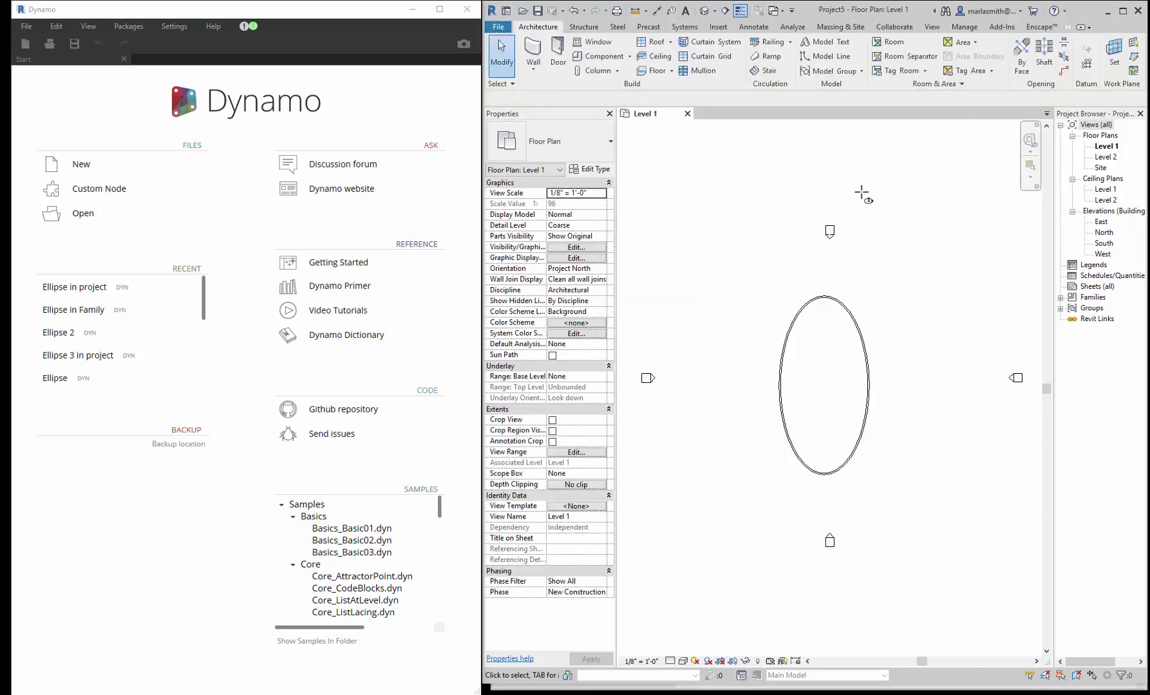
click(827, 56)
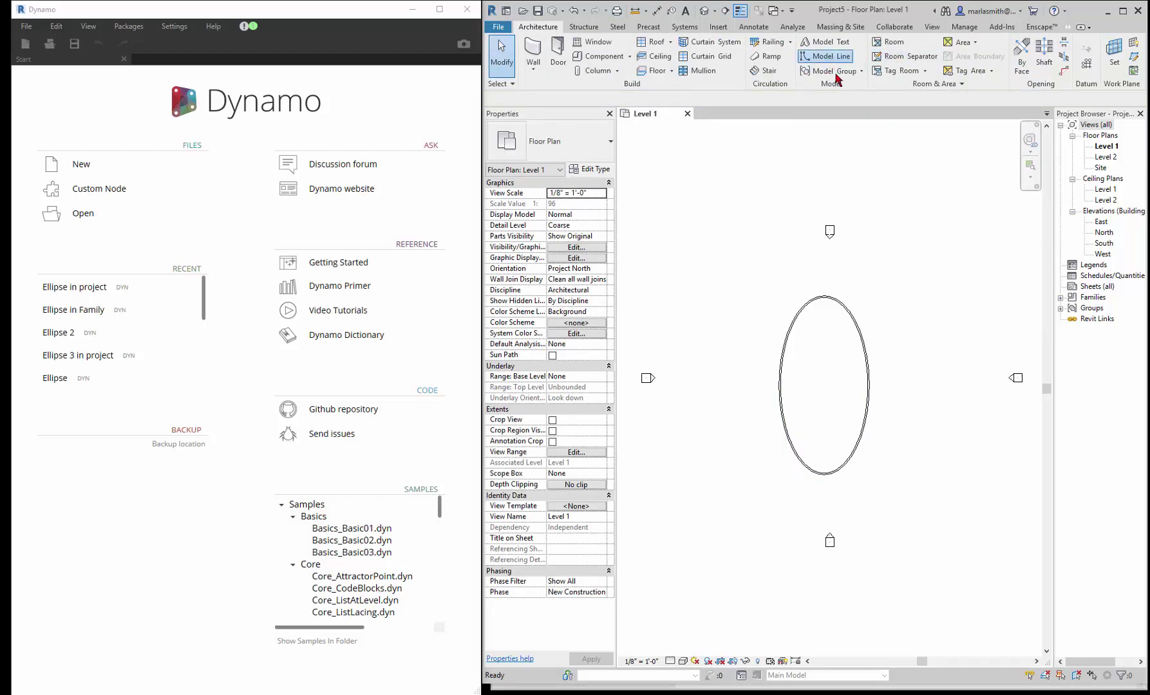
click(823, 459)
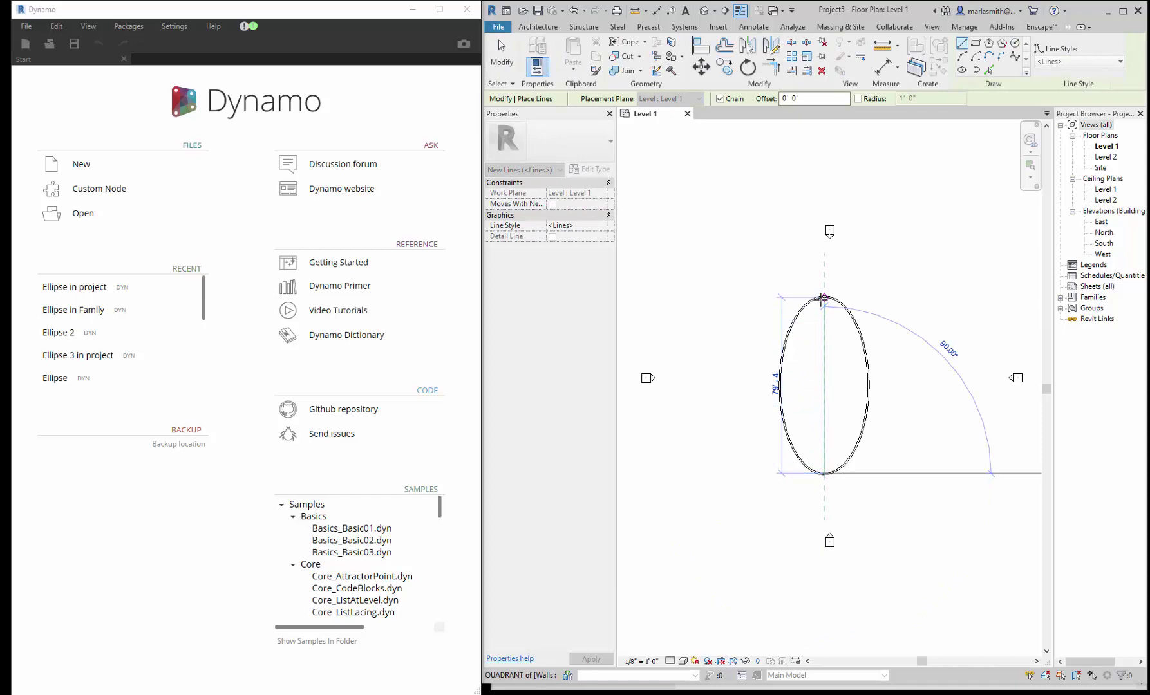
click(823, 298)
key(Escape)
key(Escape)
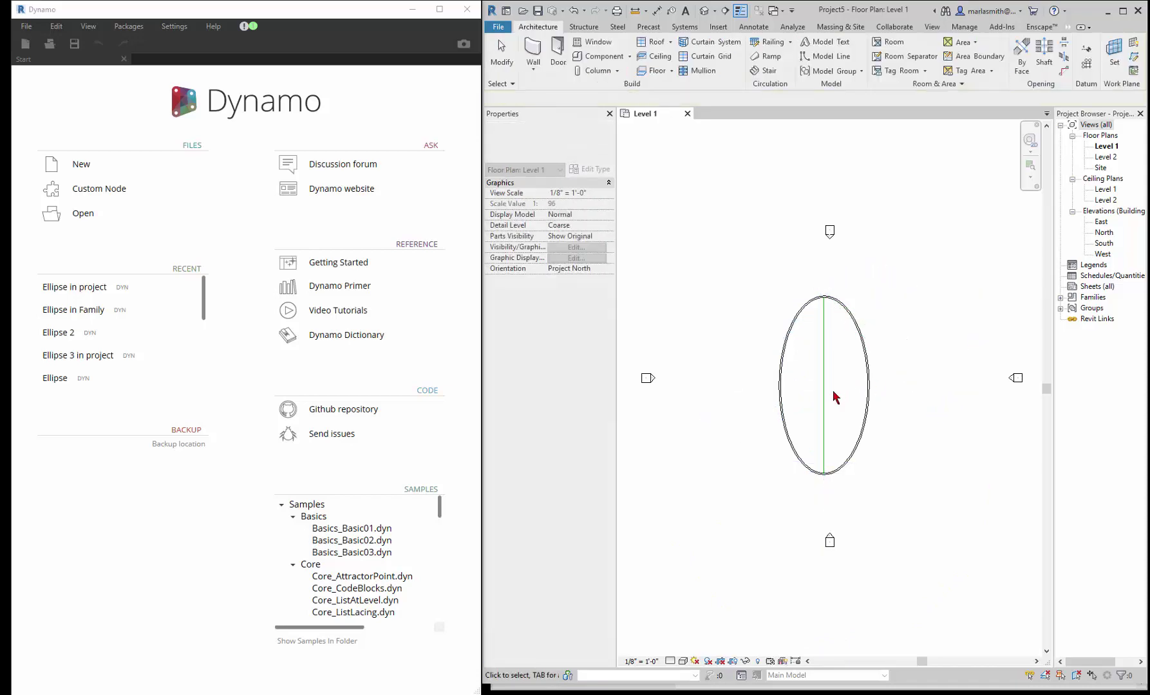
click(829, 384)
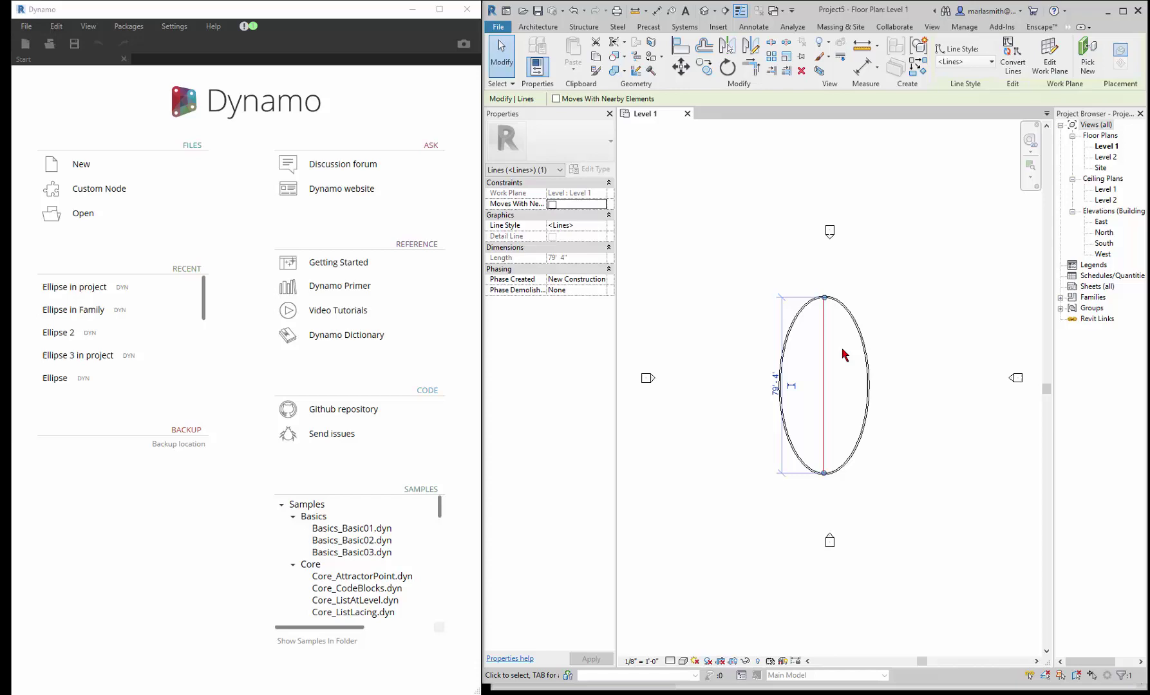
Step: In the Ellipse in project graph, pick the model line as the ceiling midpoint line and run it
click(914, 277)
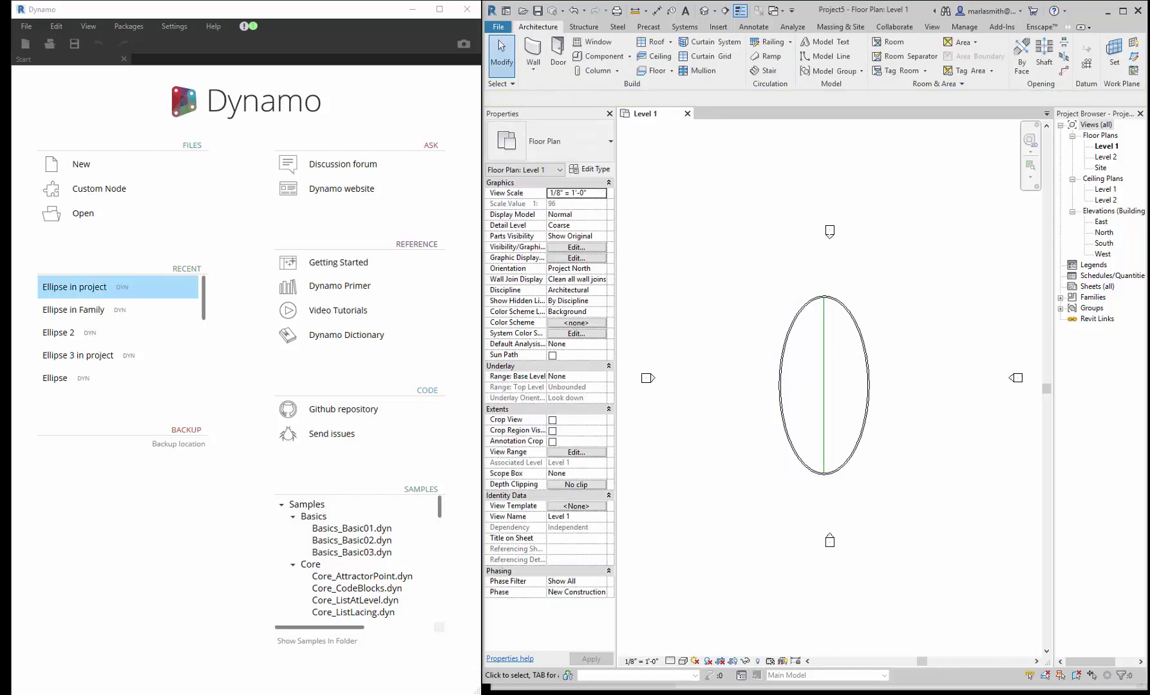
click(91, 290)
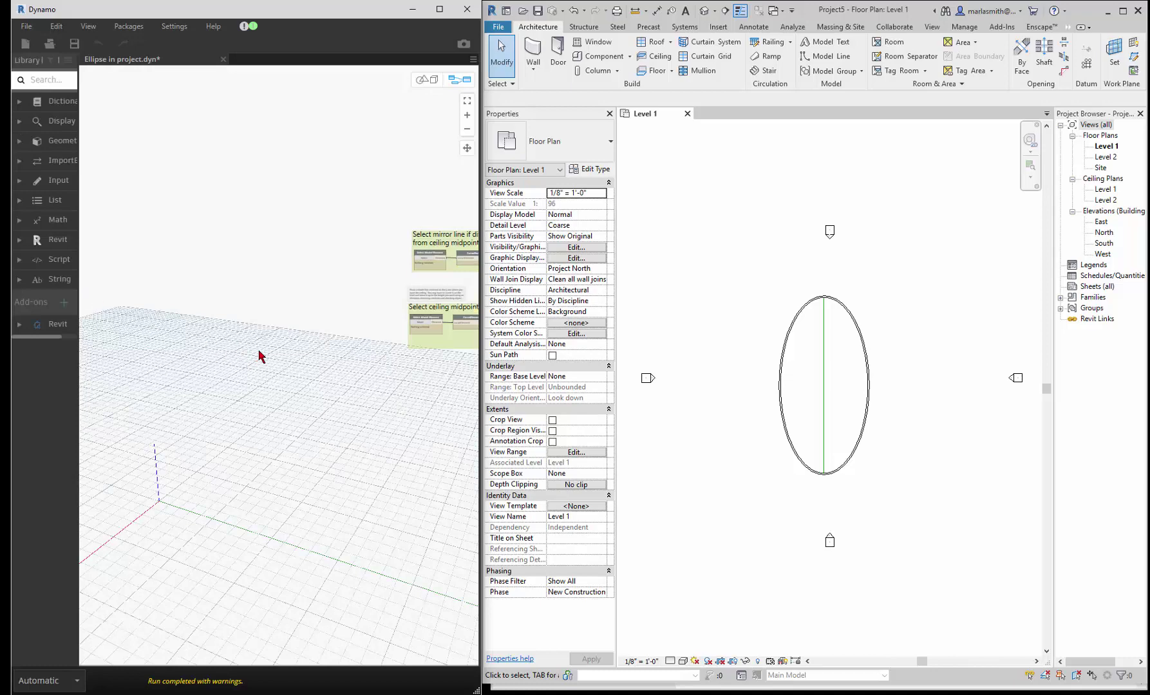
scroll(229, 275, down, 4)
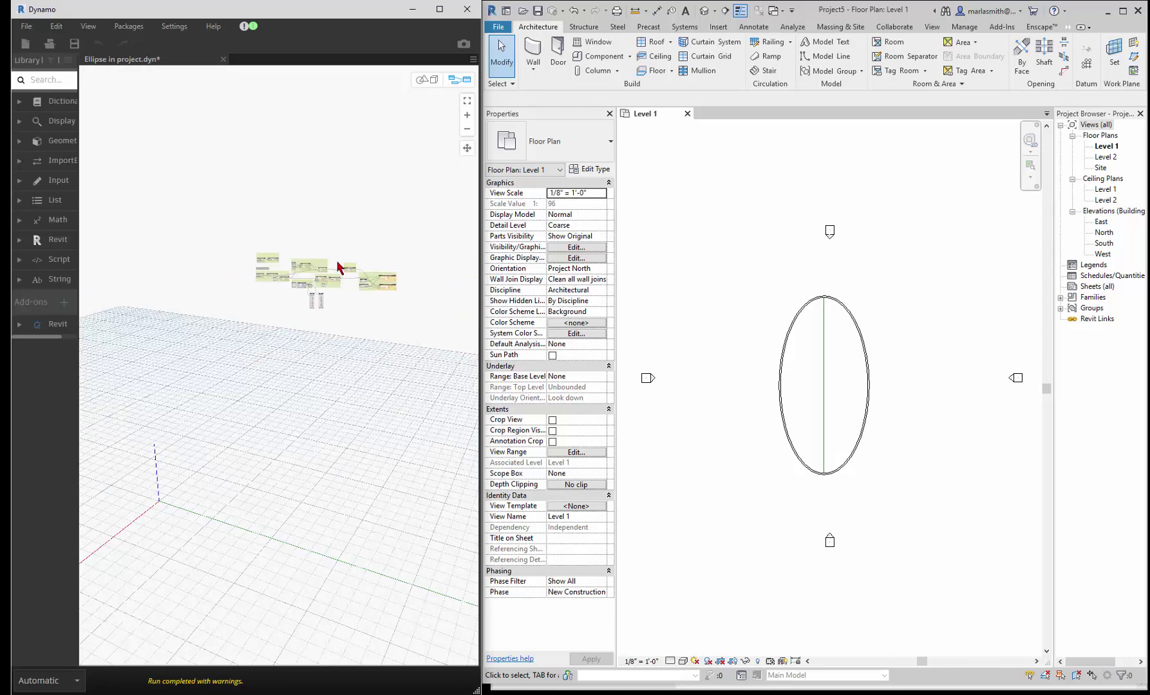
scroll(290, 275, up, 8)
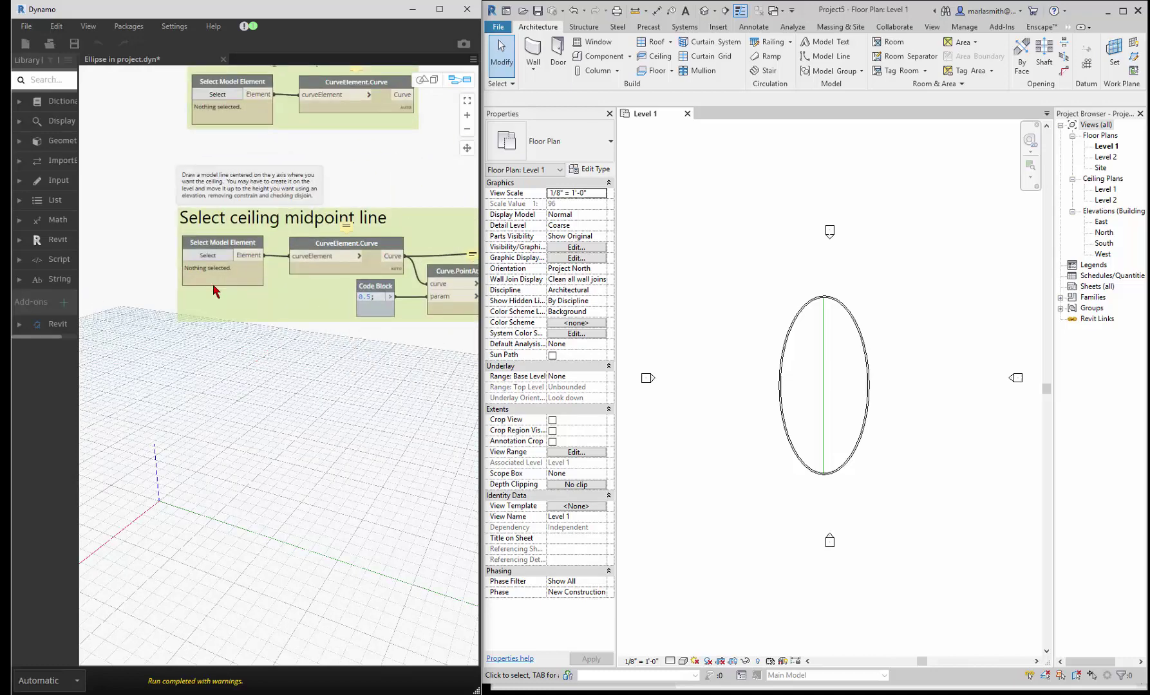
mouse_move(346, 262)
click(230, 257)
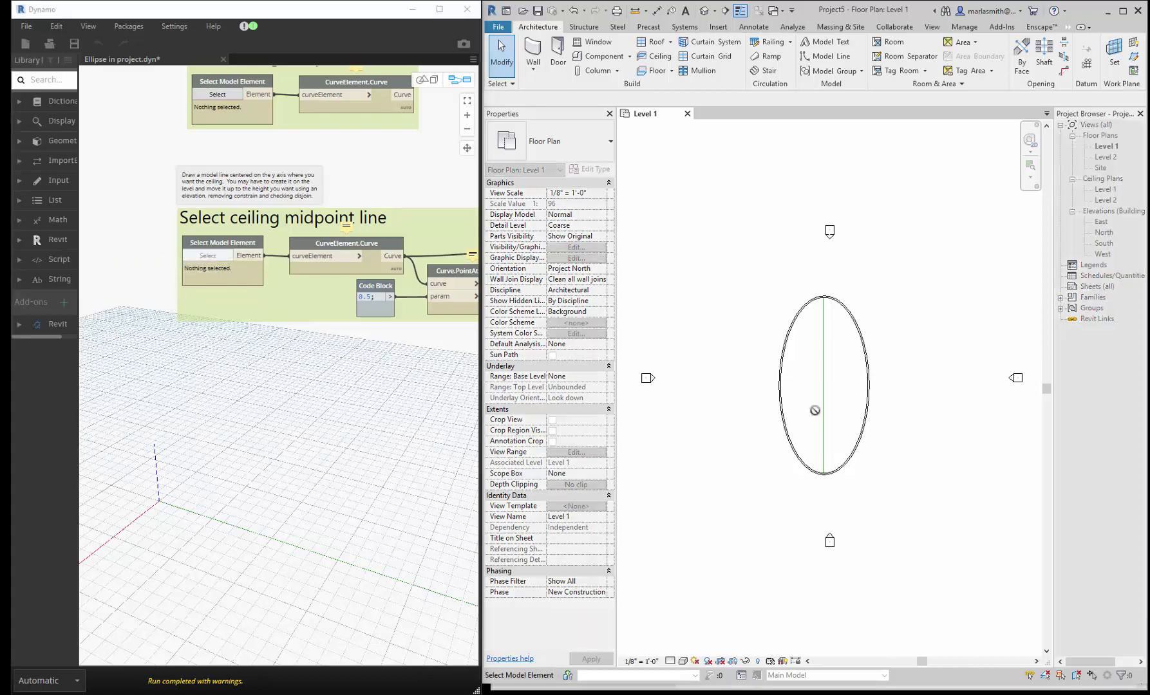
click(827, 391)
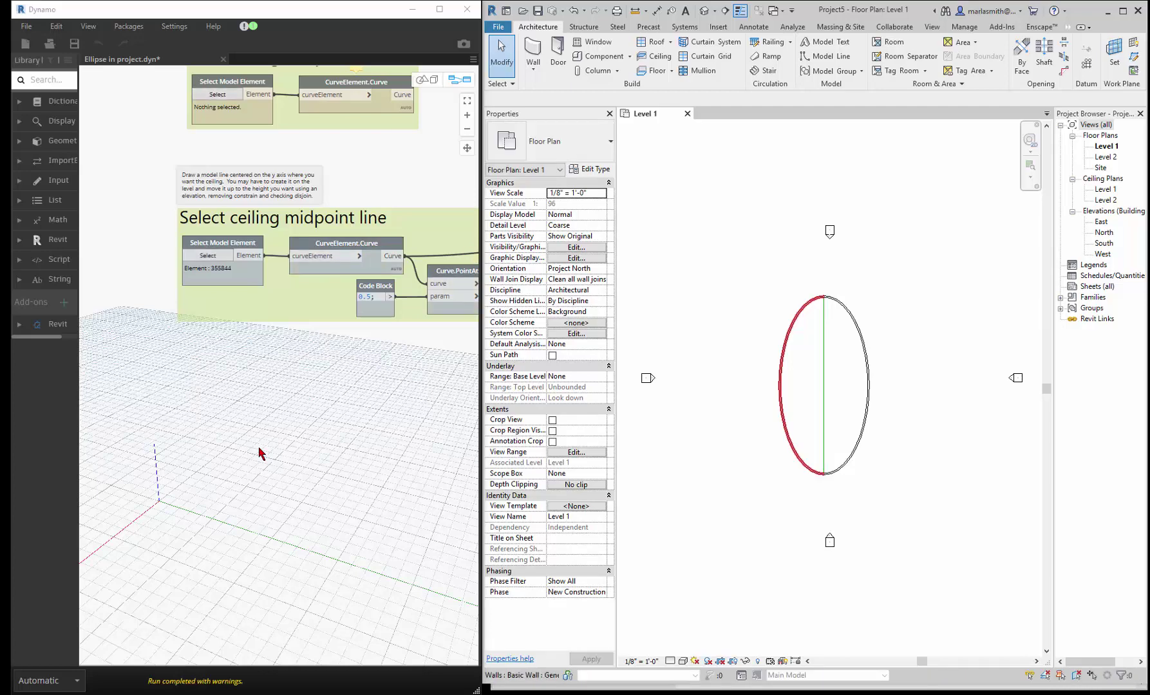
scroll(243, 430, down, 3)
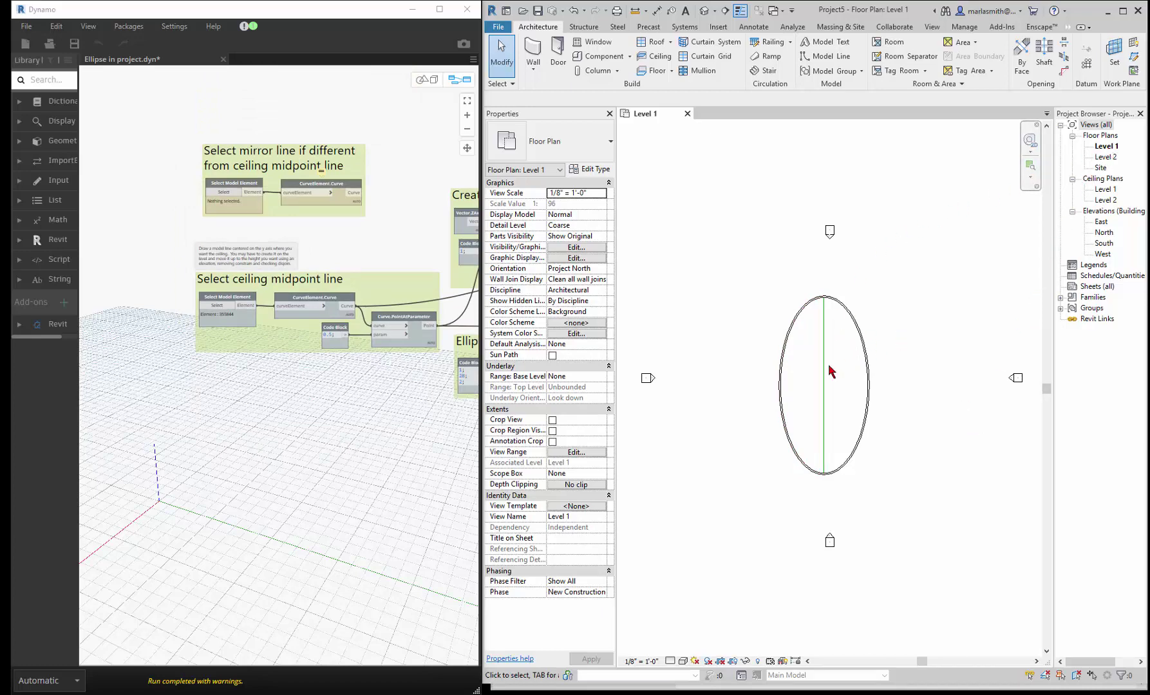
Step: Switch to the {3D} view and zoom in on the elliptical wall and curved framing ribs
click(704, 13)
scroll(770, 480, up, 5)
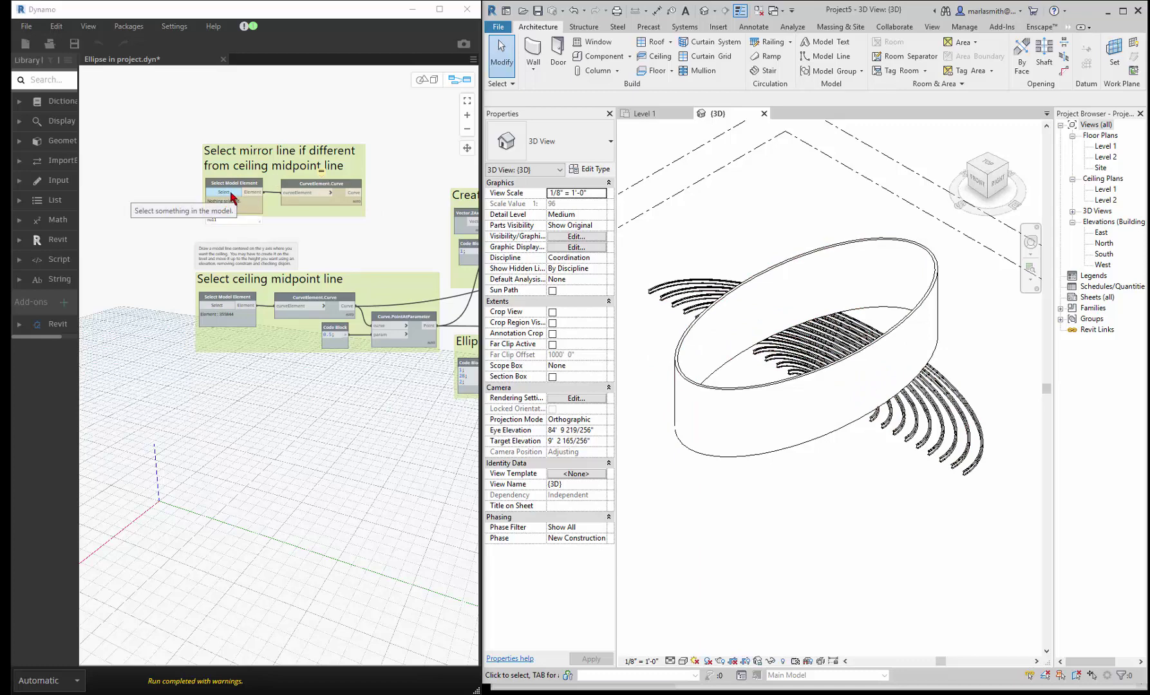
click(223, 201)
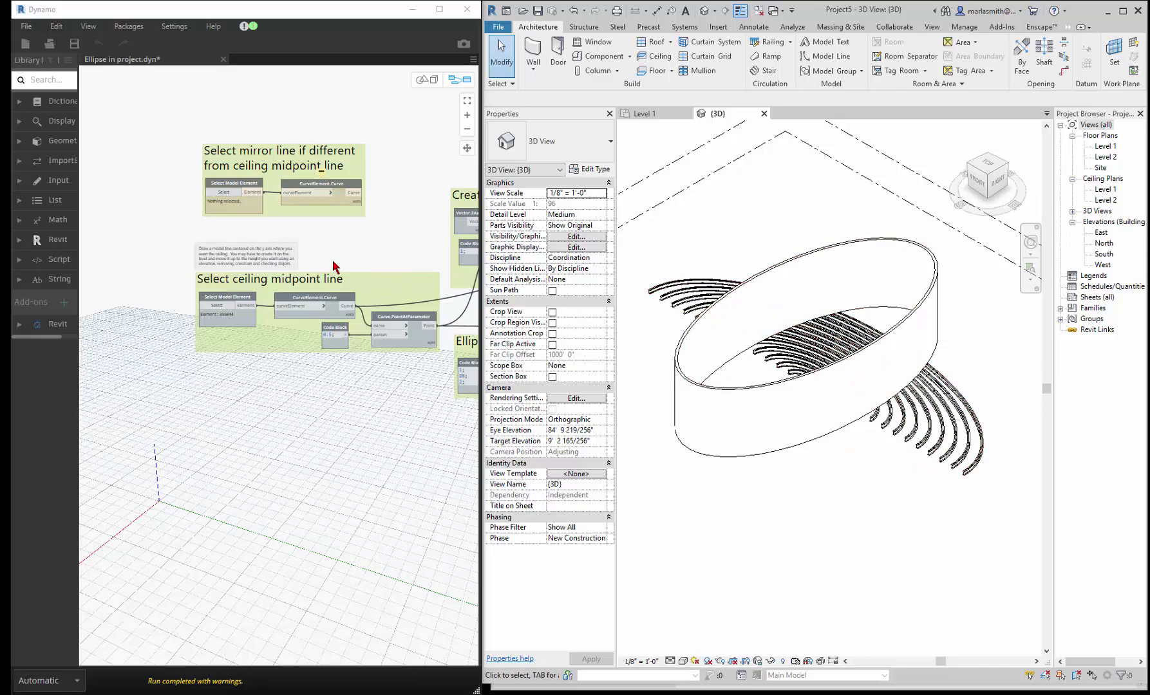
Step: Wire the x*2 Code Block and Range sequence outputs into Ellipse.ByOriginRadii's radius inputs
scroll(205, 268, down, 2)
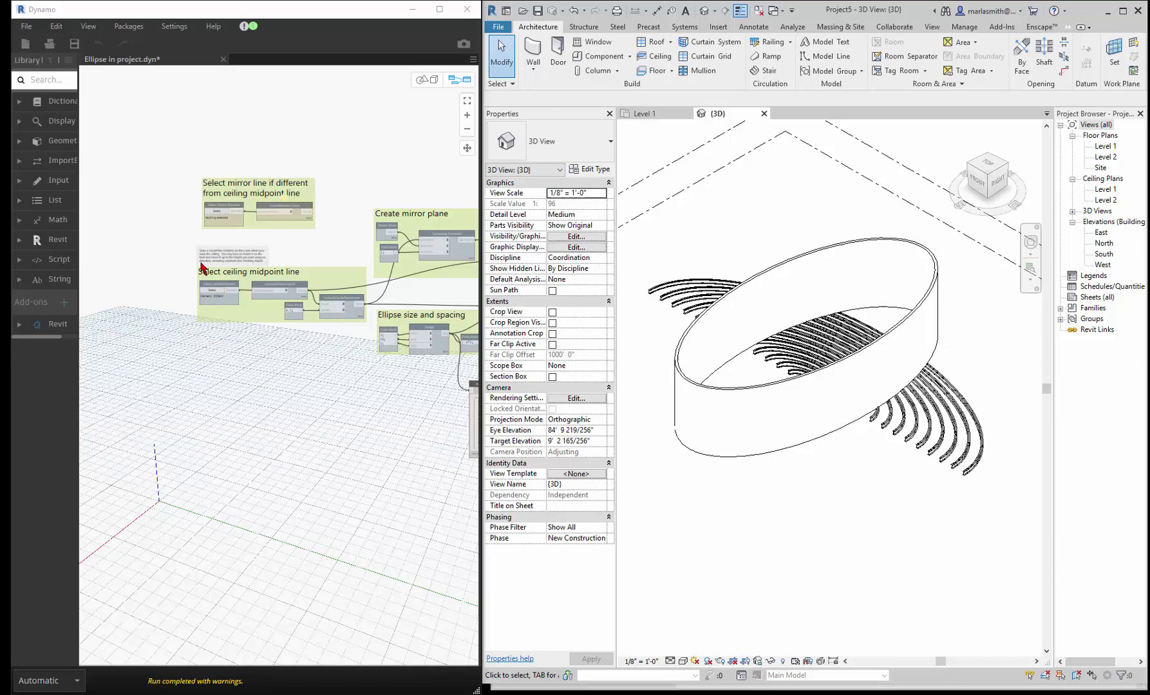
scroll(358, 314, up, 2)
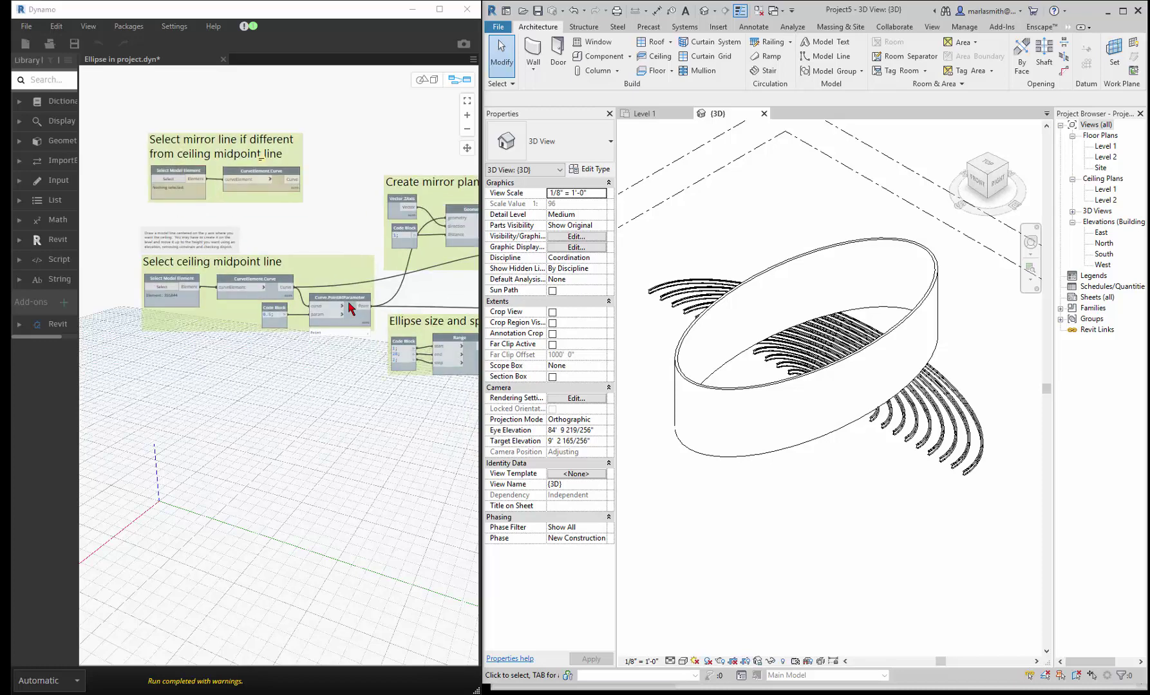
scroll(209, 354, down, 2)
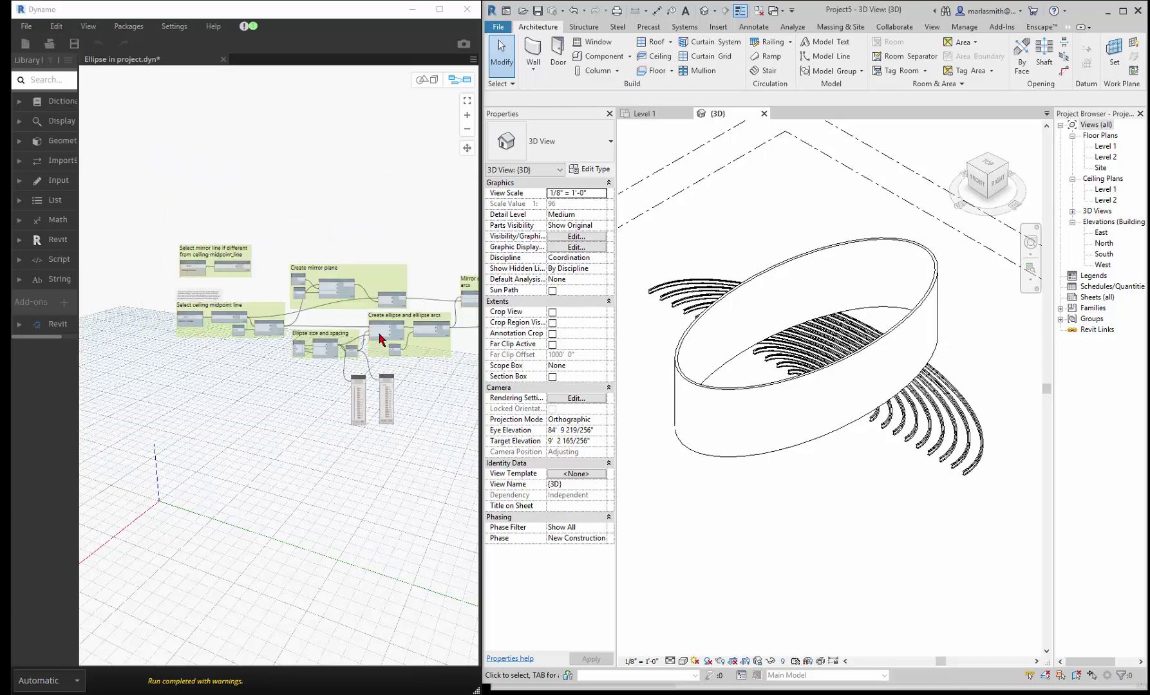
scroll(380, 340, up, 3)
scroll(298, 393, up, 2)
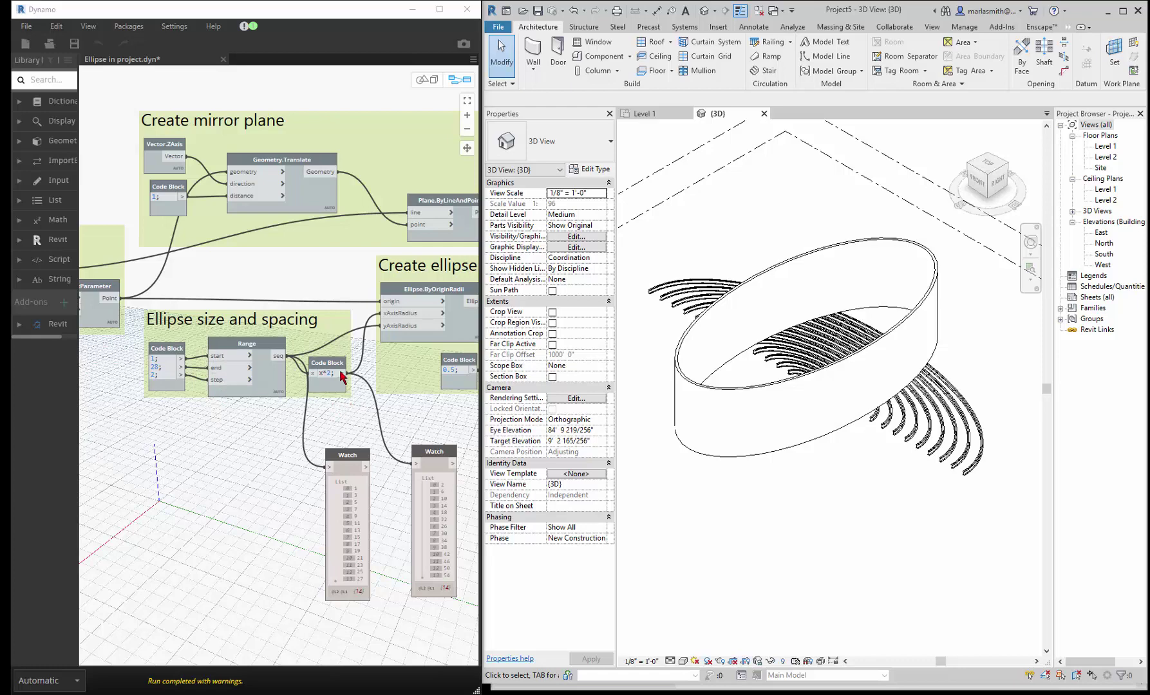
mouse_move(346, 380)
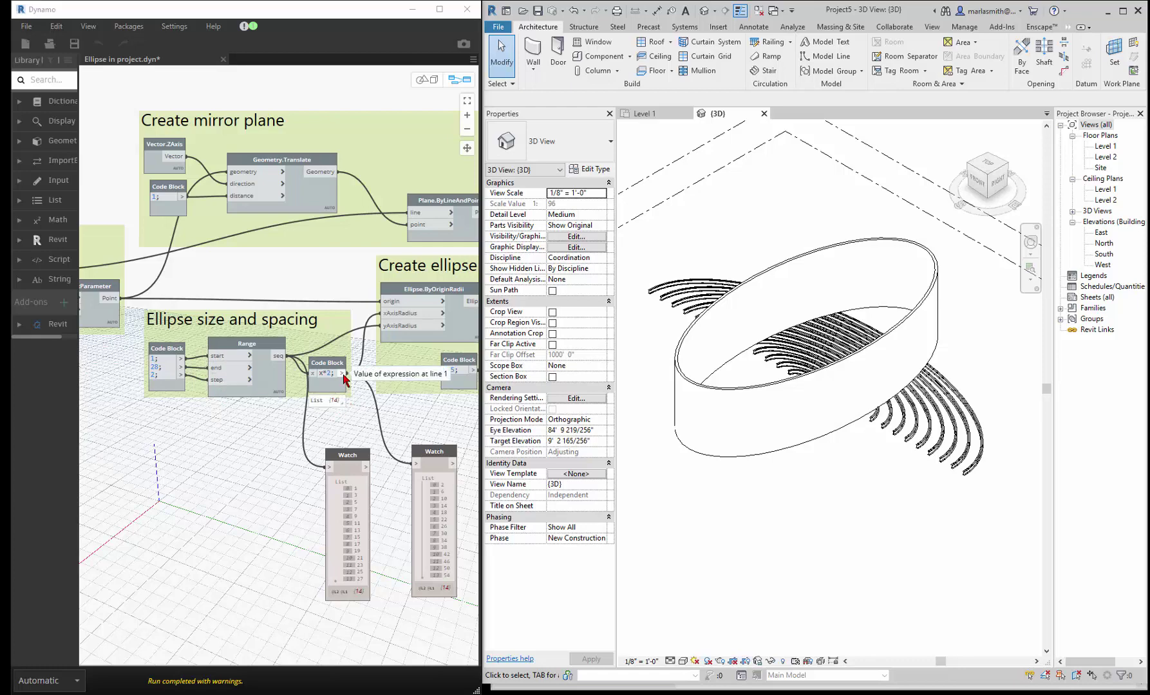
drag(343, 375, 383, 326)
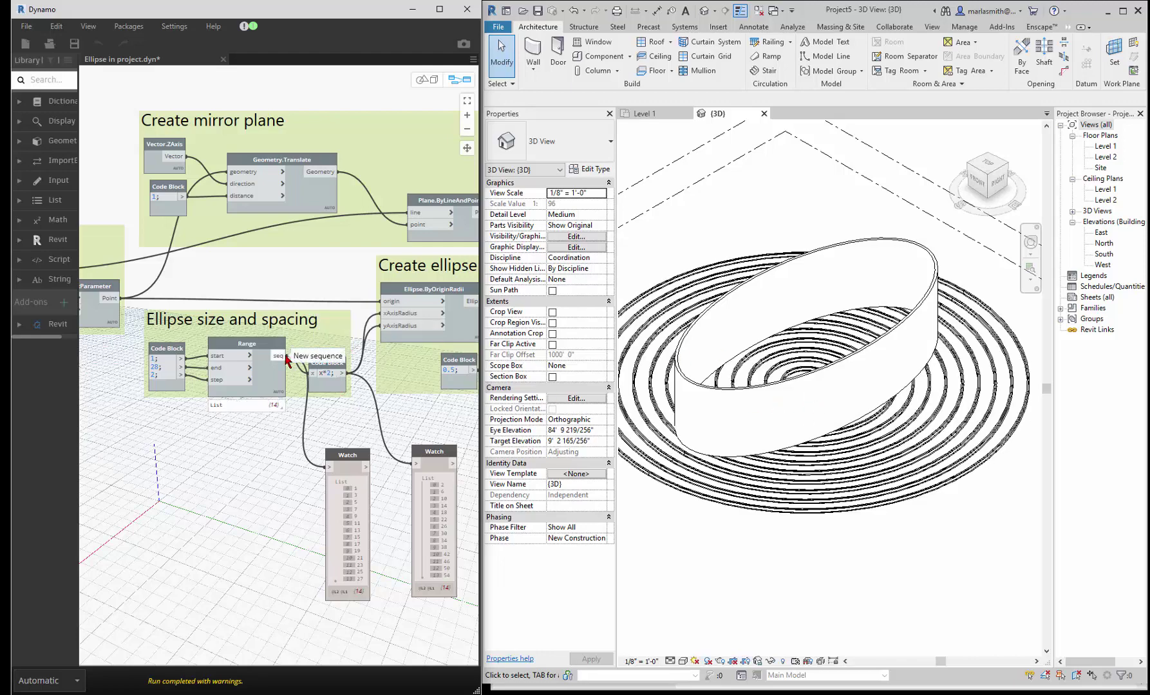
drag(282, 358, 612, 475)
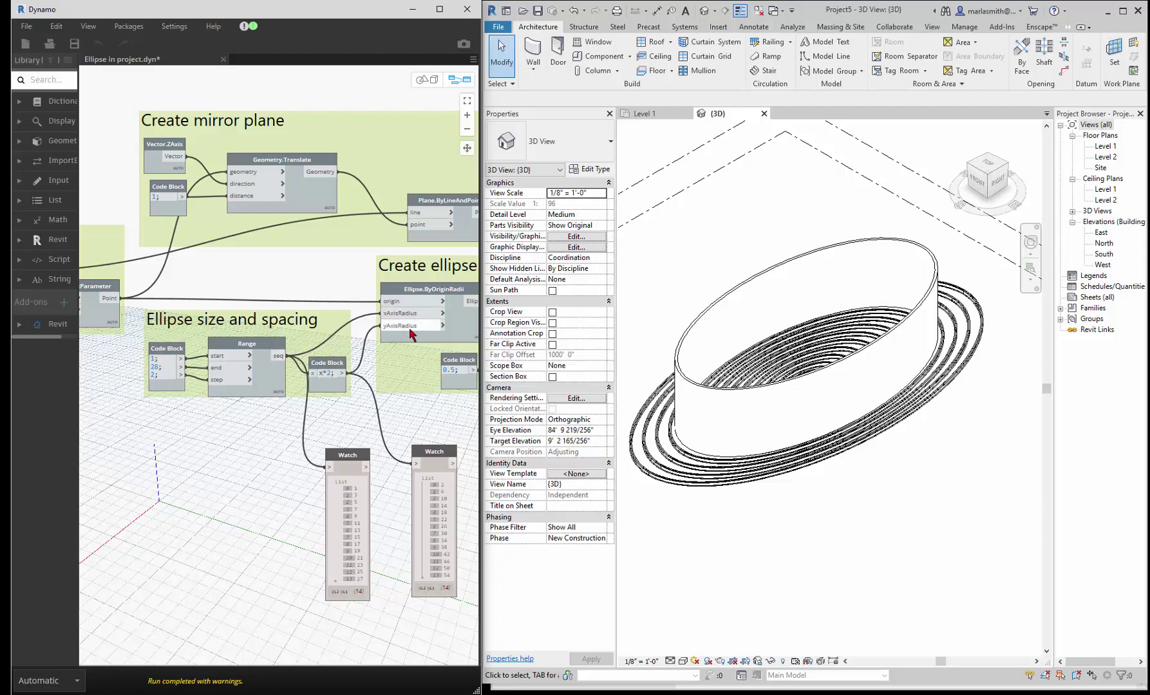
Step: Edit the Range end value in the Code Block so the elliptical rings nest inside the wall
text(0)
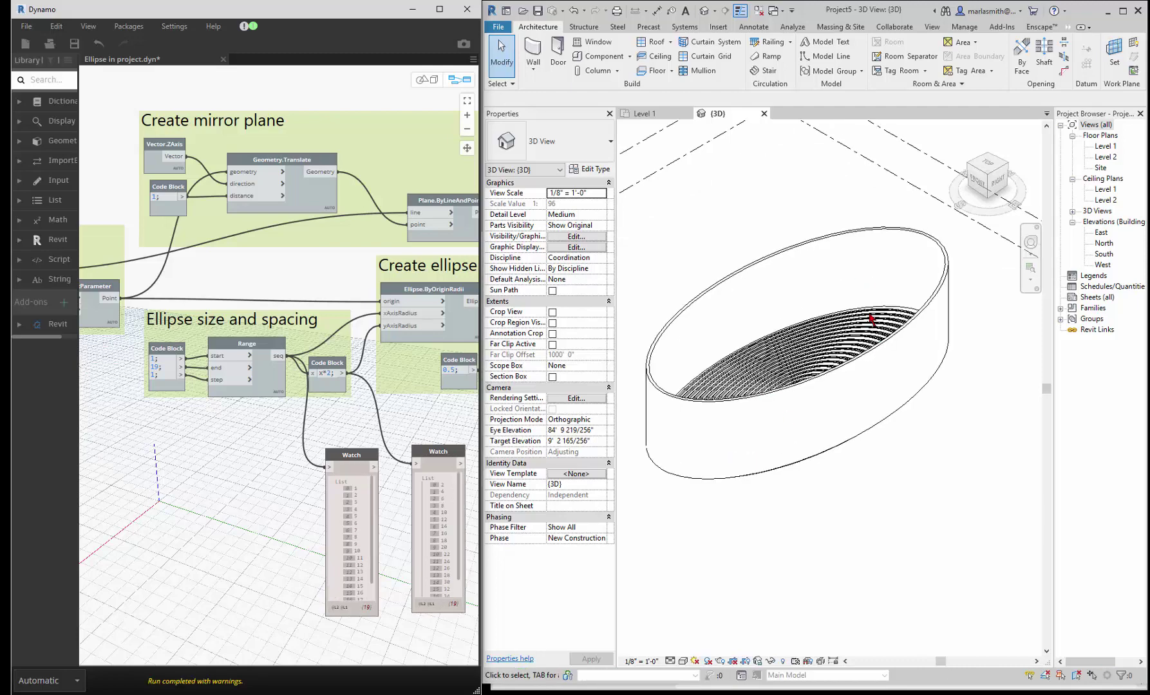
scroll(871, 322, up, 3)
scroll(871, 323, down, 3)
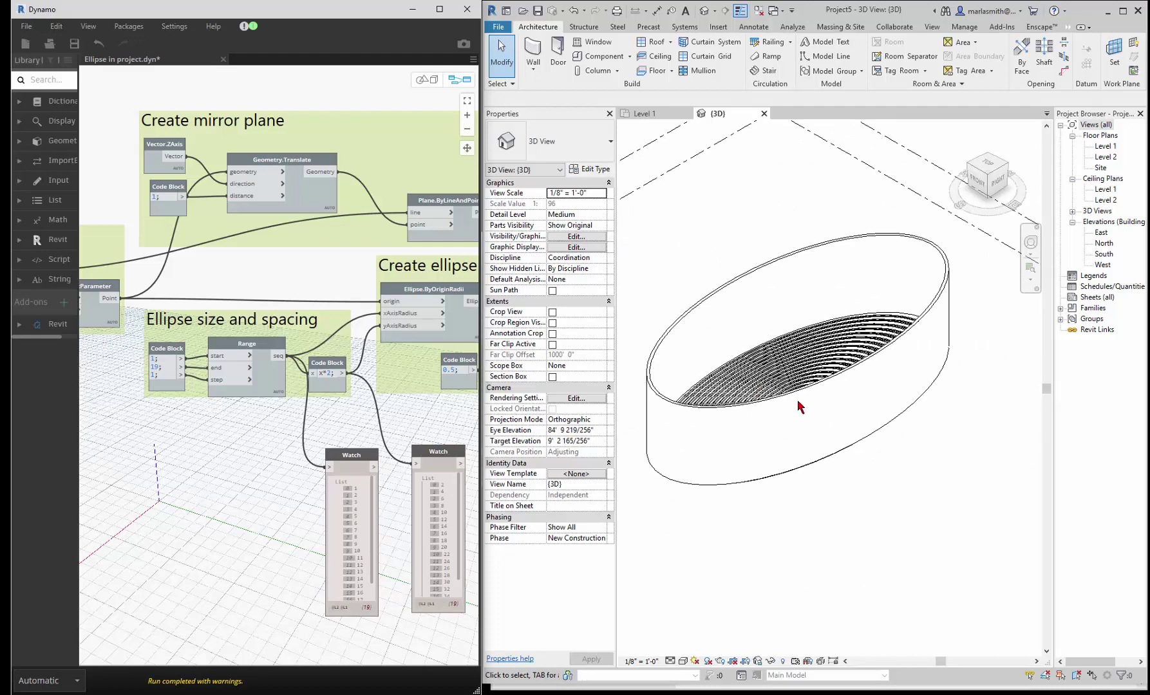
Step: In the South elevation, select only the ceiling midpoint line by filtering out Structural Framing
double_click(1105, 254)
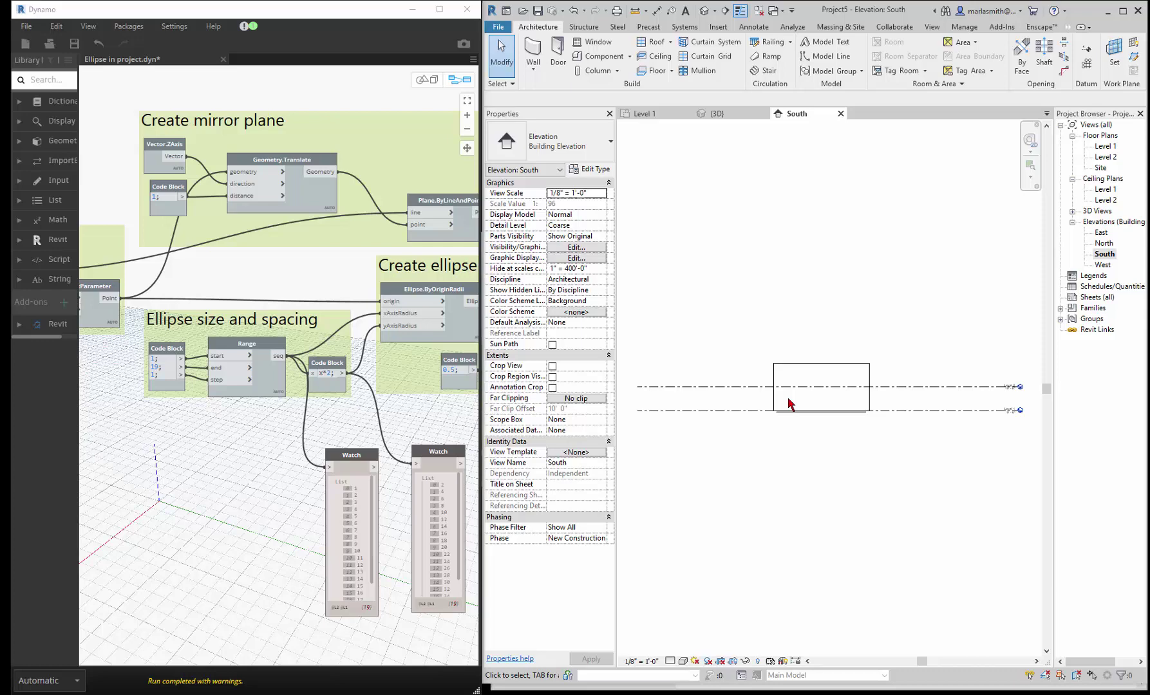
scroll(790, 425, up, 3)
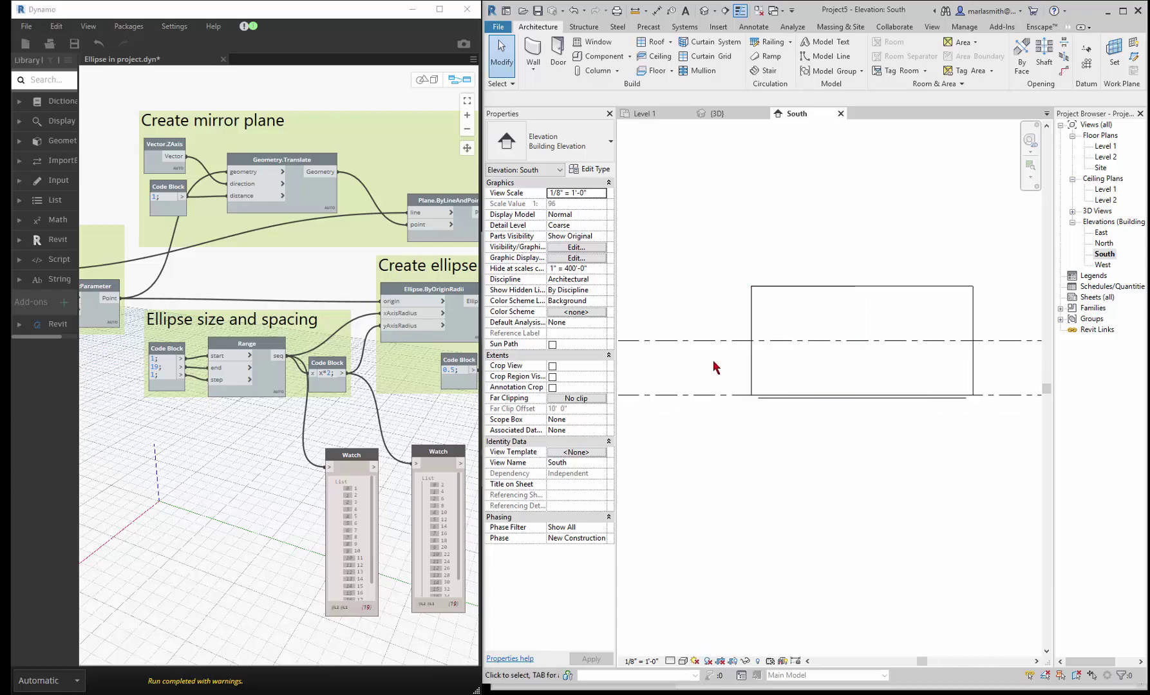
drag(712, 364, 1008, 433)
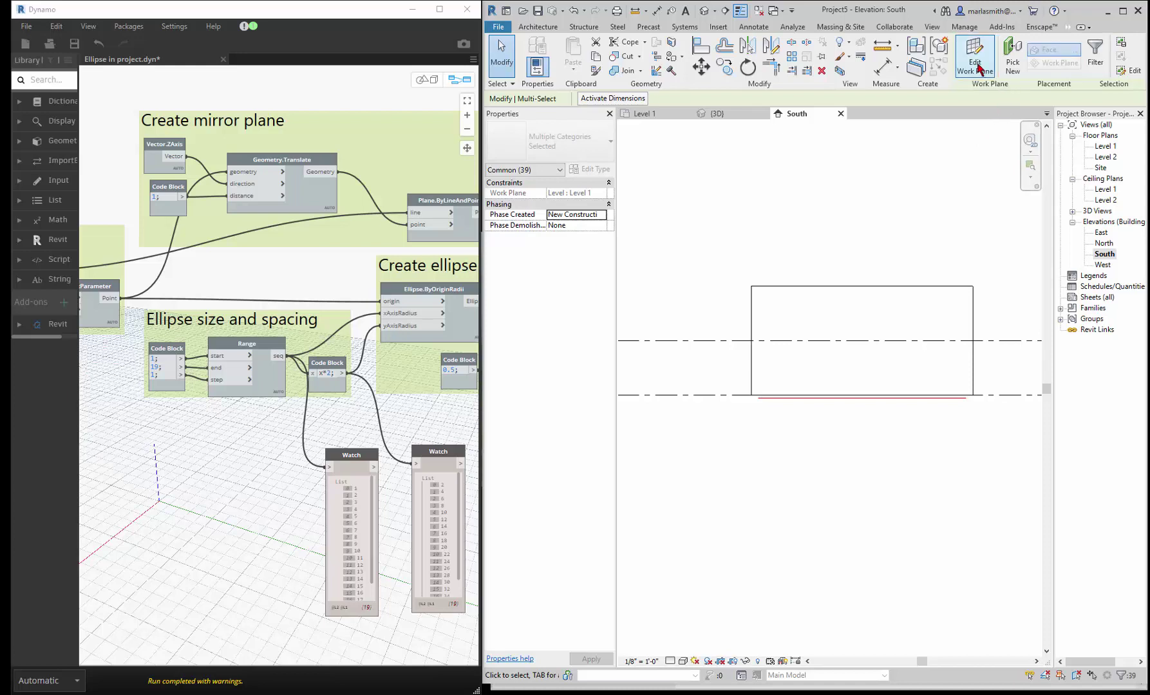
click(1098, 51)
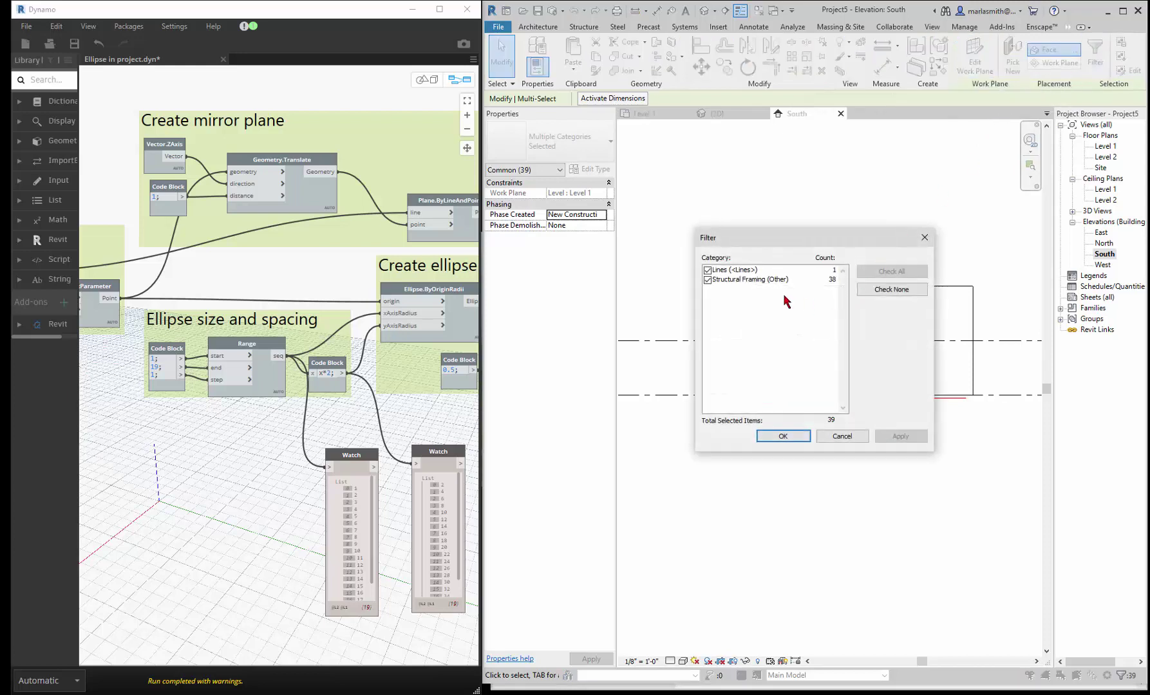
click(708, 280)
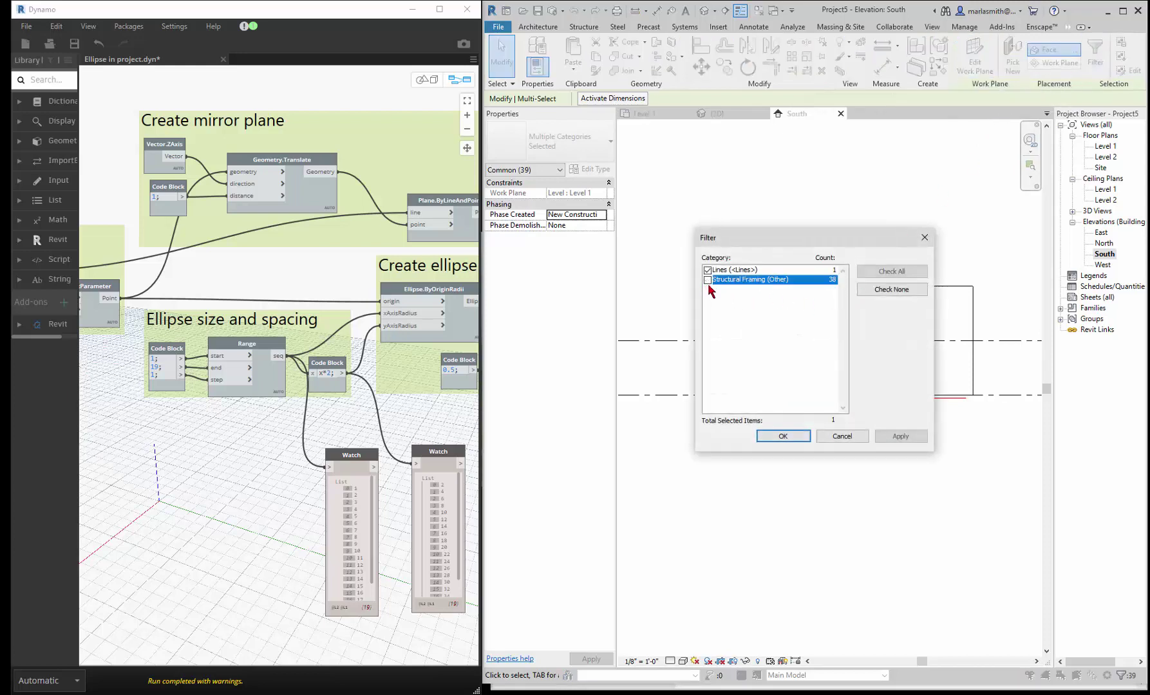
click(783, 436)
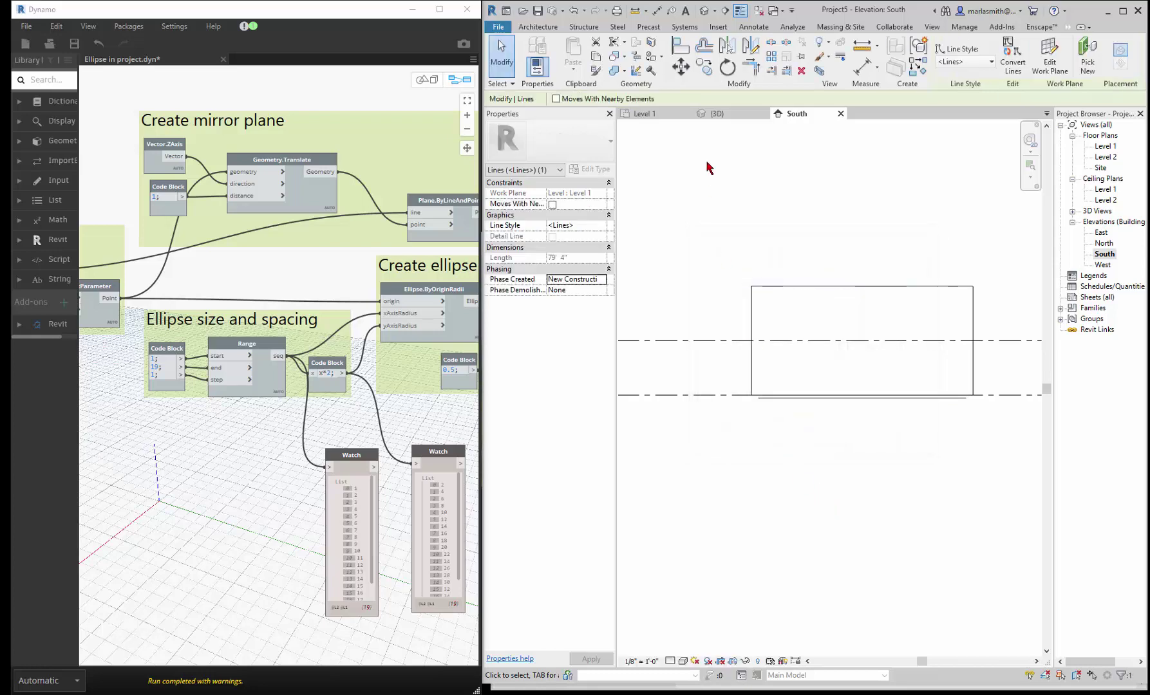
Step: Move the line 7'-0" upward with Constrain turned off
click(684, 69)
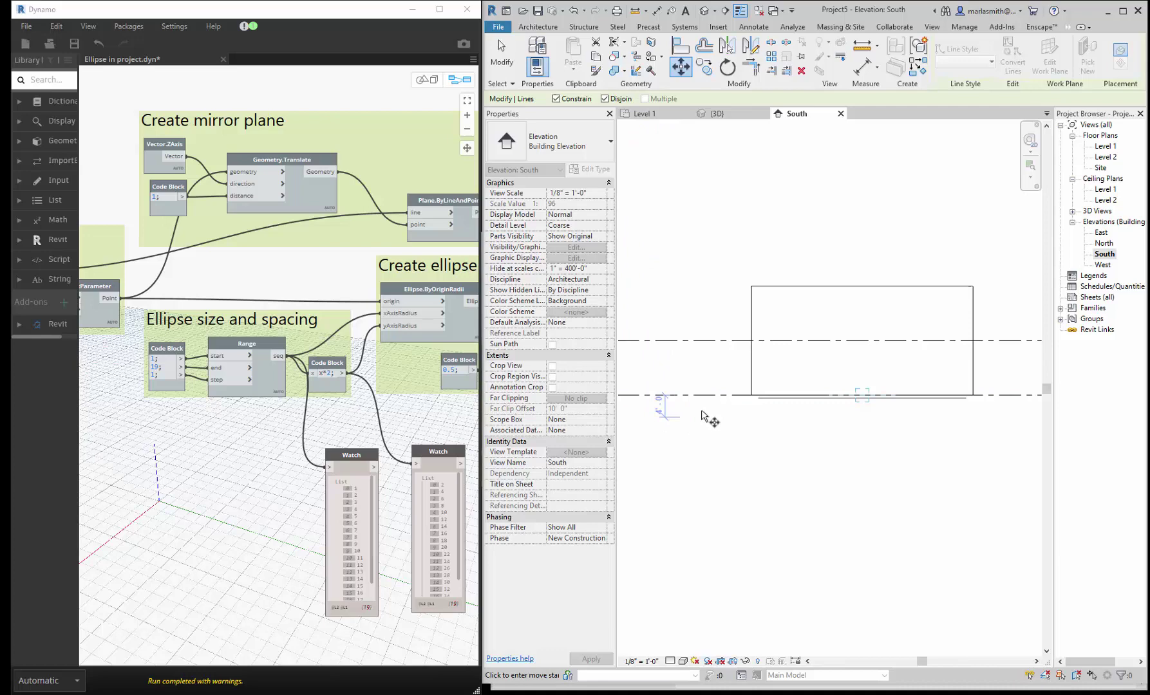
click(557, 99)
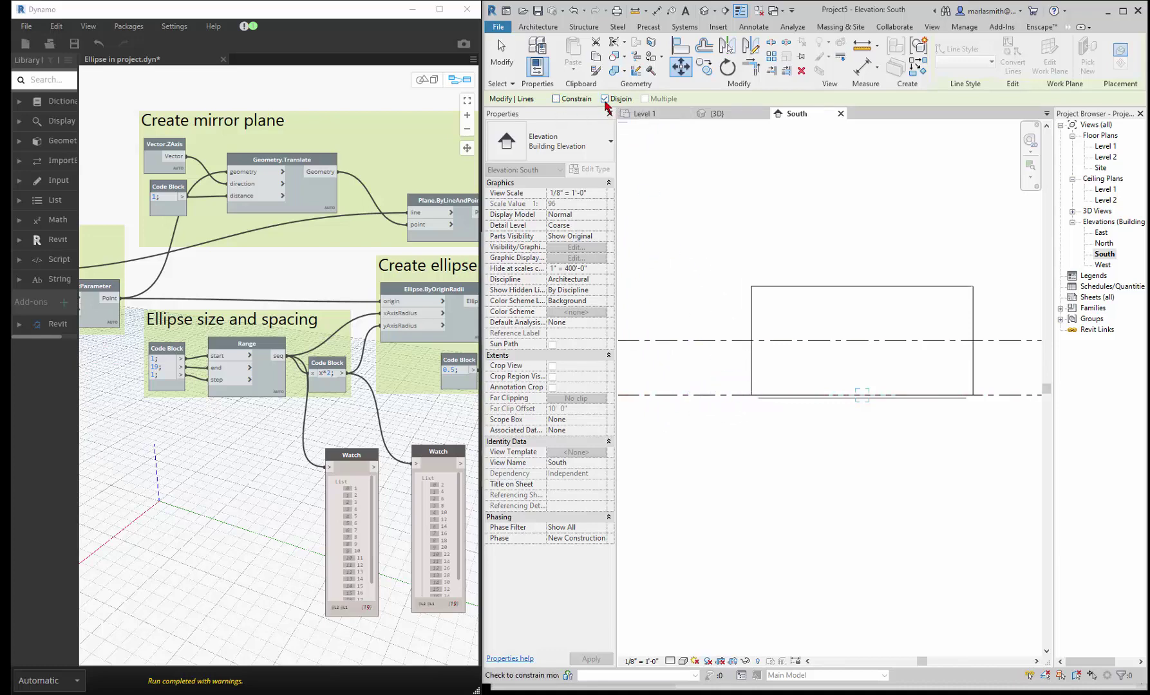
click(717, 394)
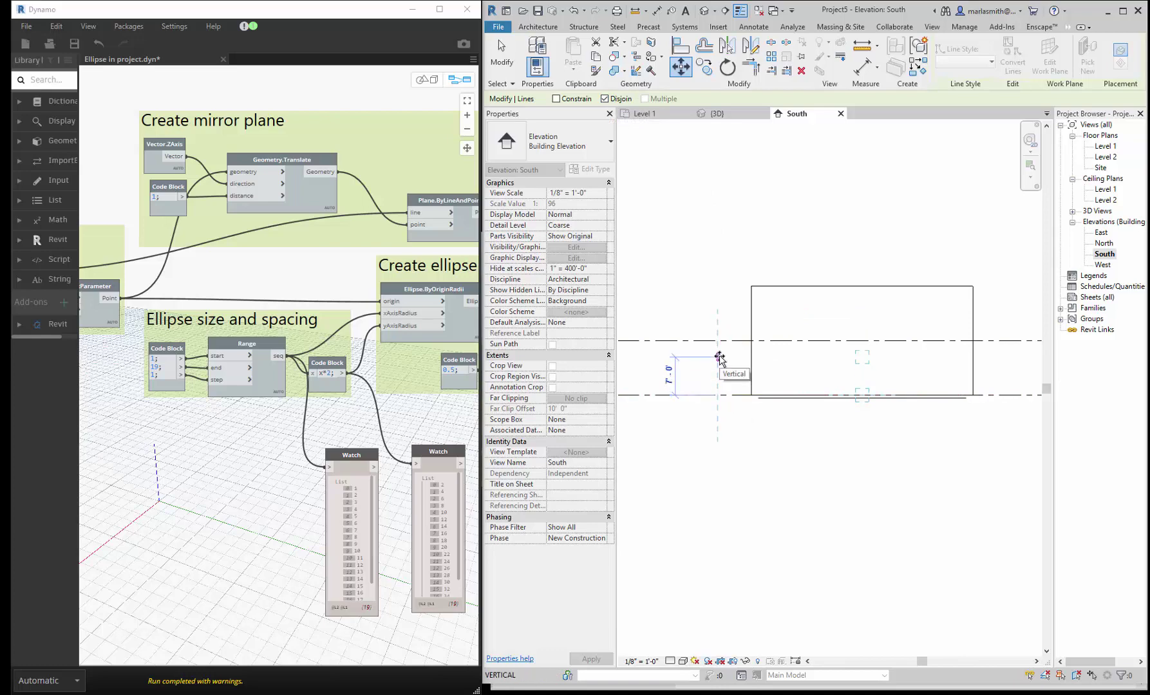
click(720, 358)
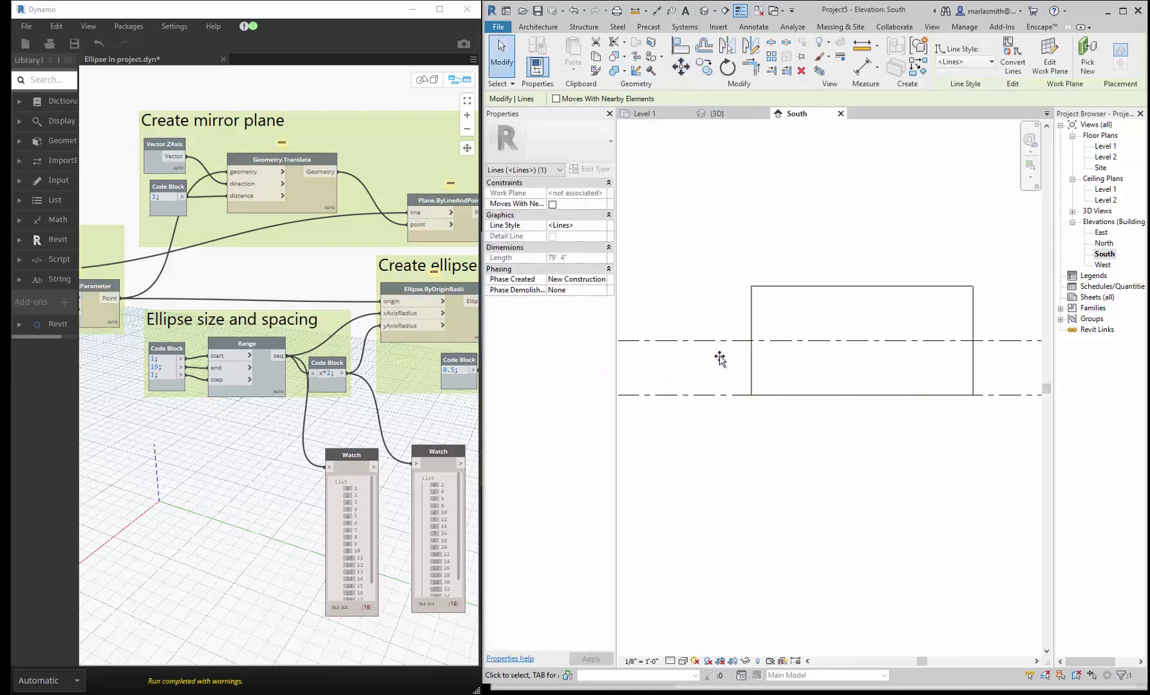
Step: Re-pick the raised model line in Dynamo's Select ceiling midpoint line node to regenerate the framing
click(730, 241)
scroll(432, 269, down, 4)
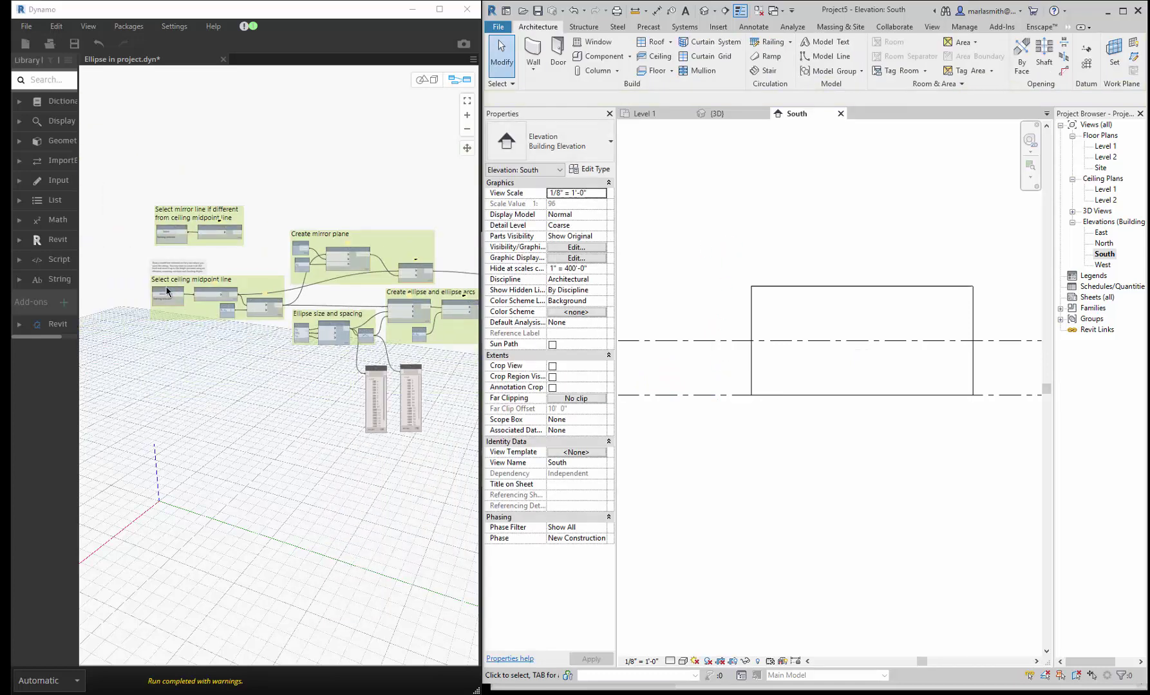
scroll(157, 307, up, 3)
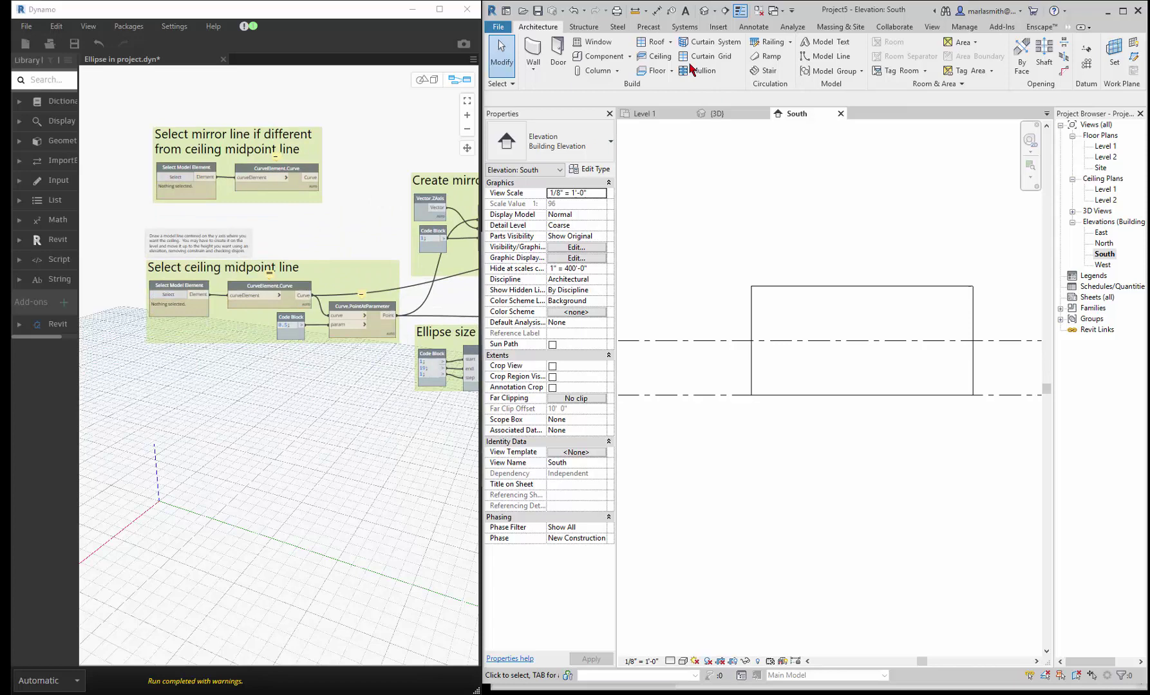
click(706, 11)
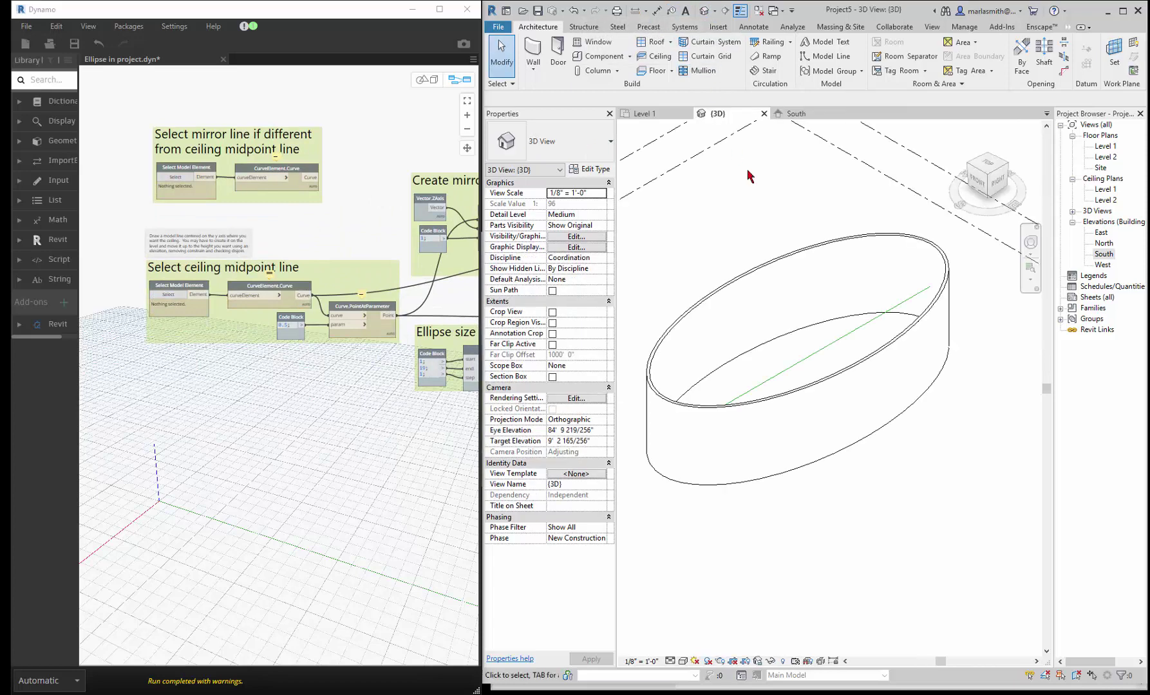
click(168, 295)
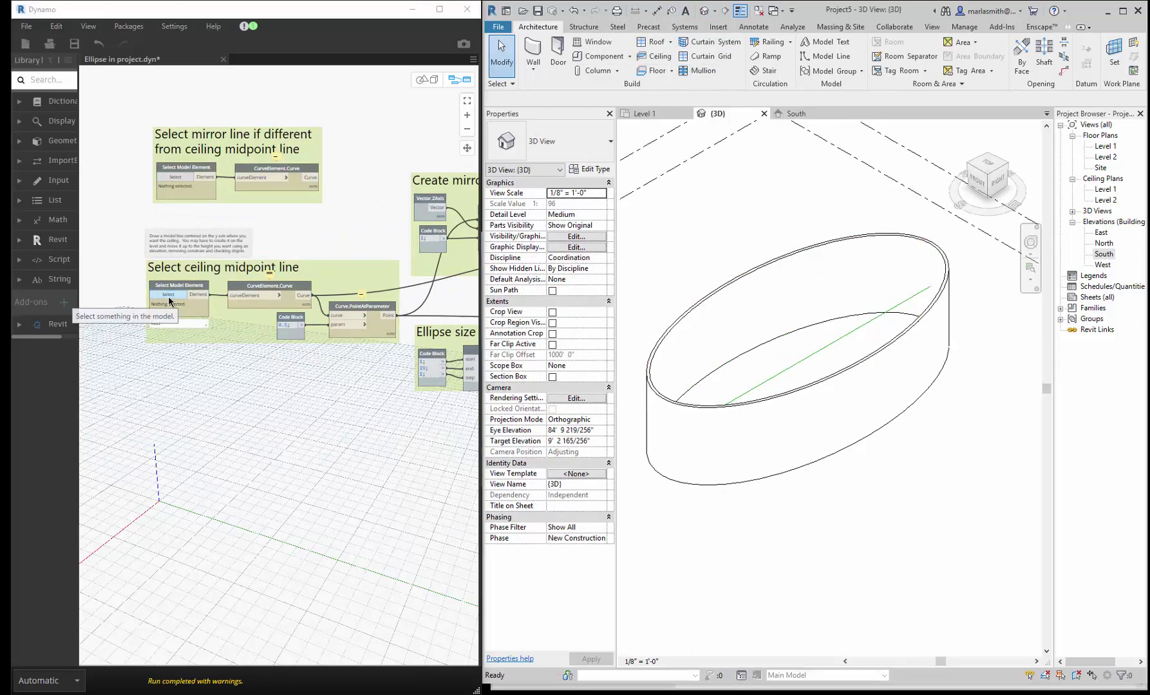
click(833, 358)
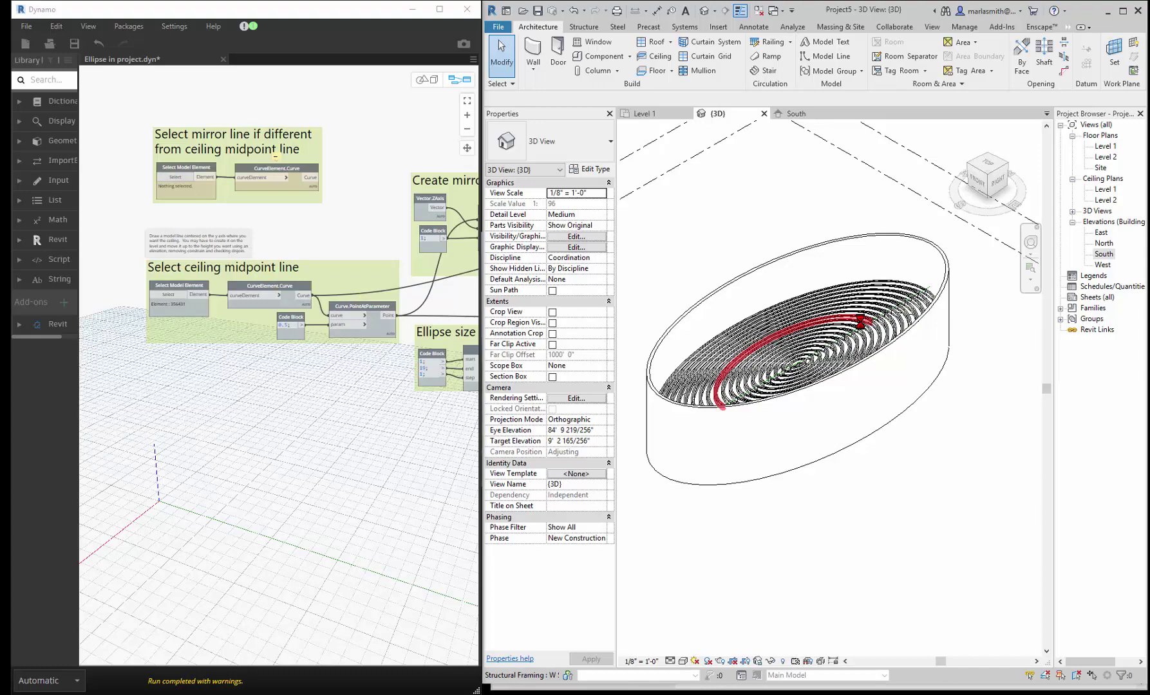
scroll(712, 380, up, 5)
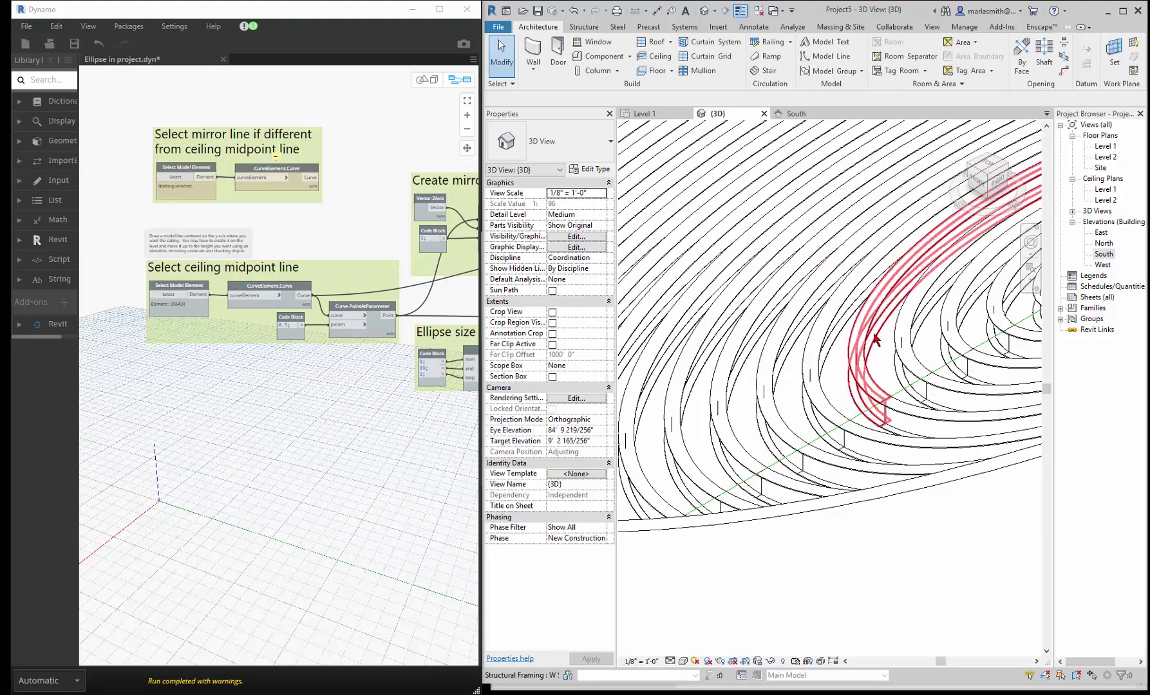
scroll(768, 319, down, 5)
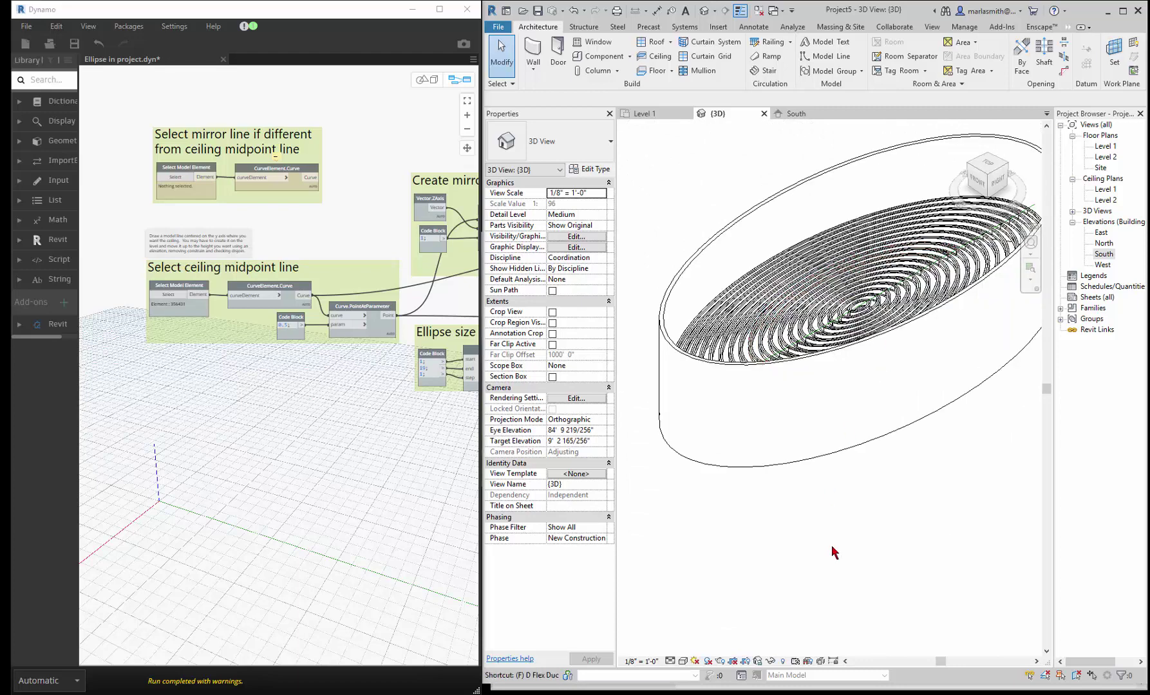
Step: Load the Dimension Lumber.rfa family with its 2x6 type
key(b)
key(m)
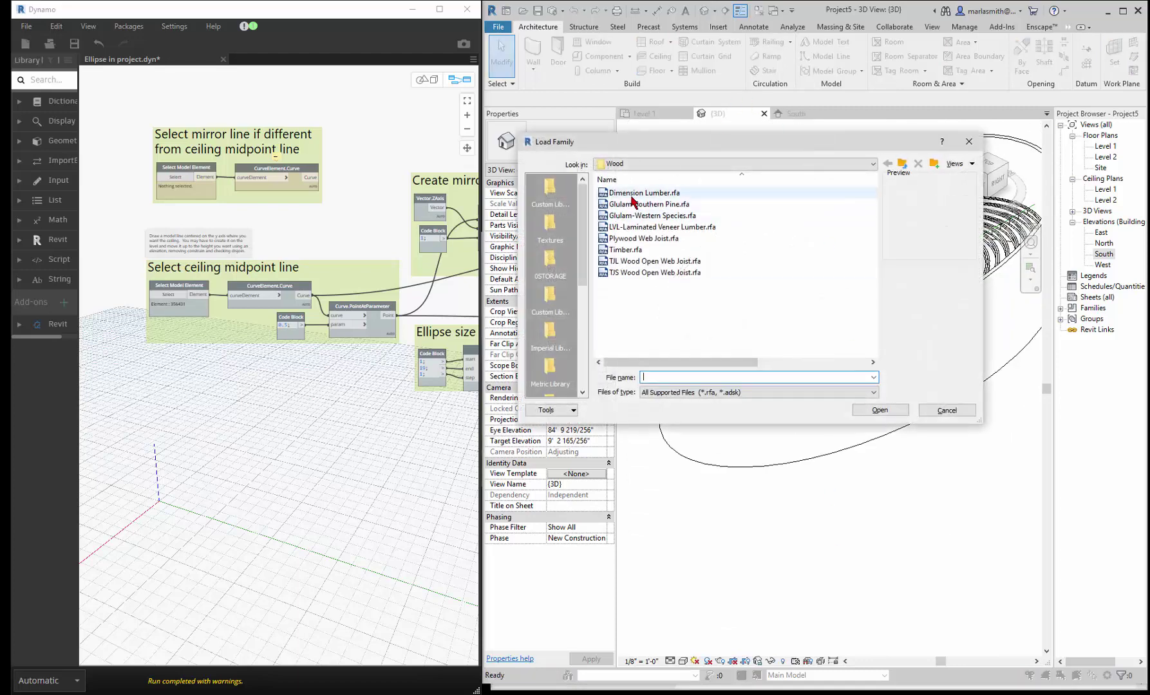
double_click(644, 193)
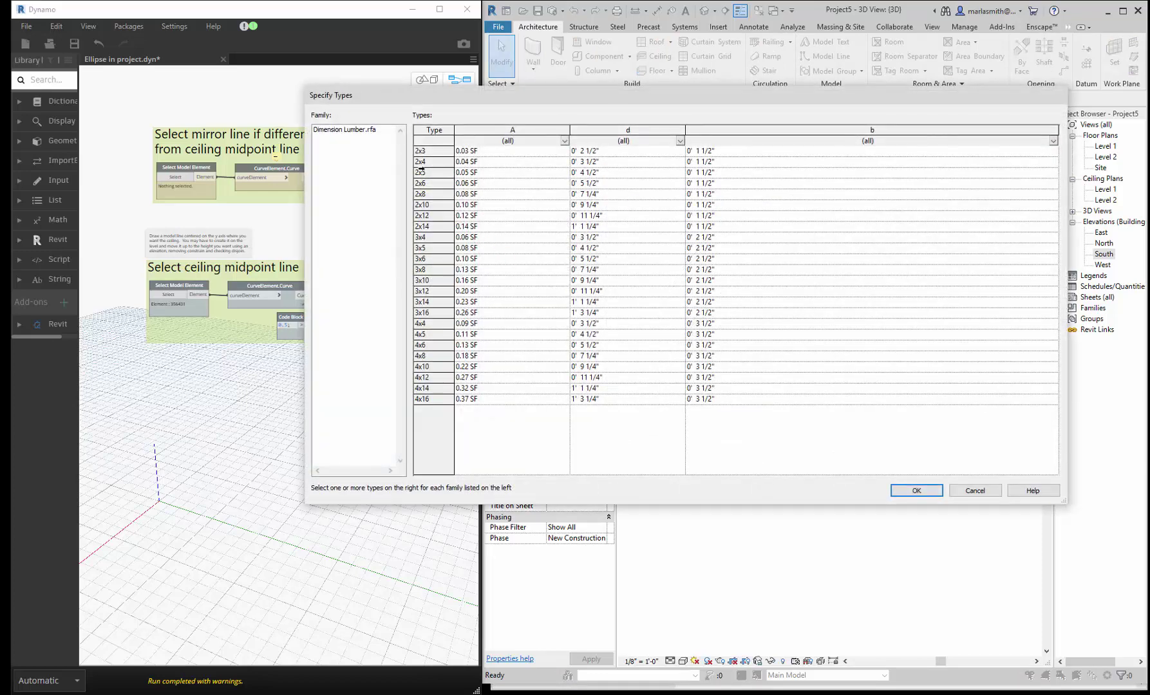
click(420, 183)
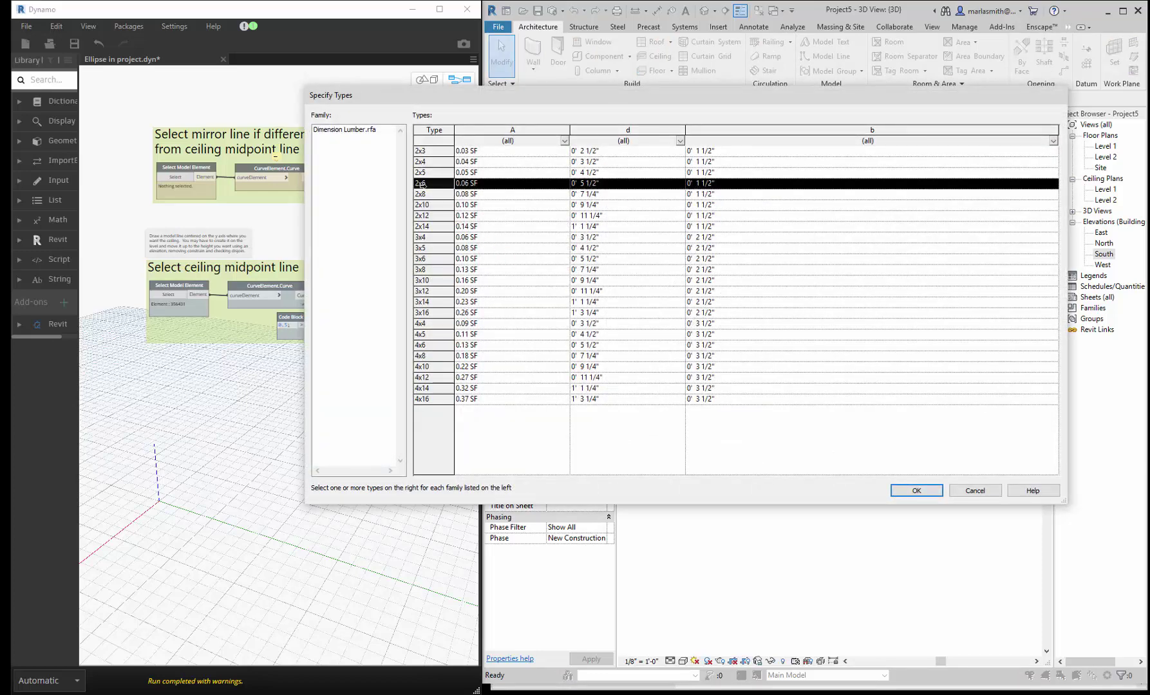
click(920, 492)
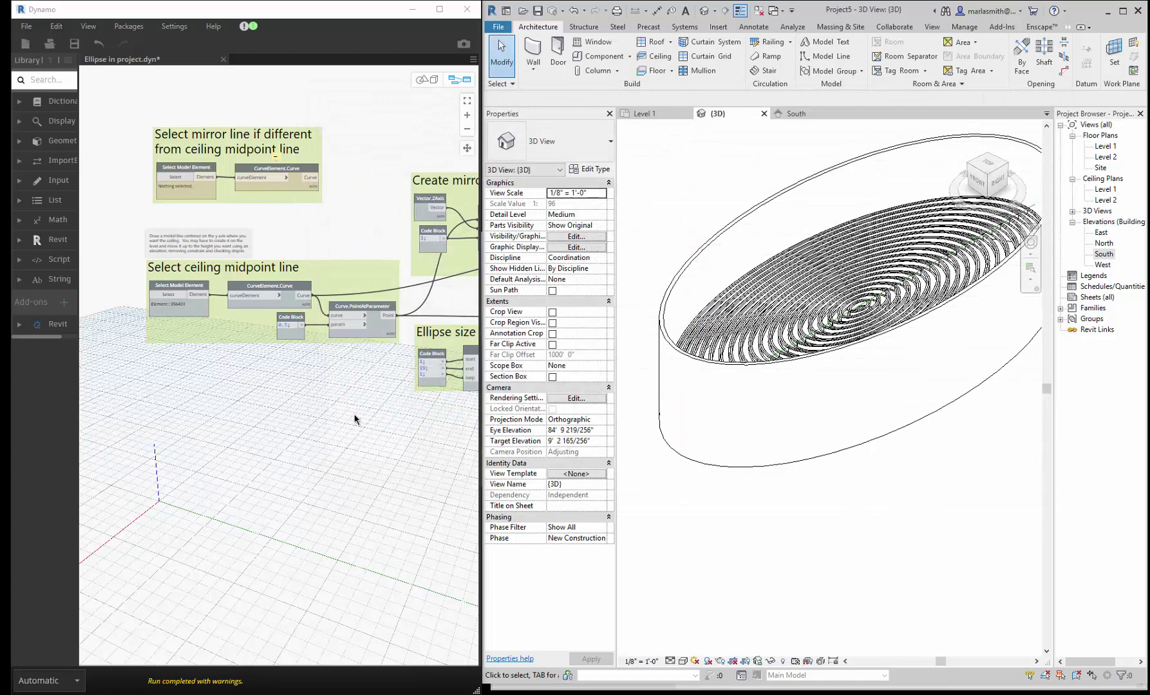
Step: Set Dynamo's Structural Framing Types dropdown from W12X26 to 2x6
scroll(205, 398, down, 5)
scroll(287, 408, up, 8)
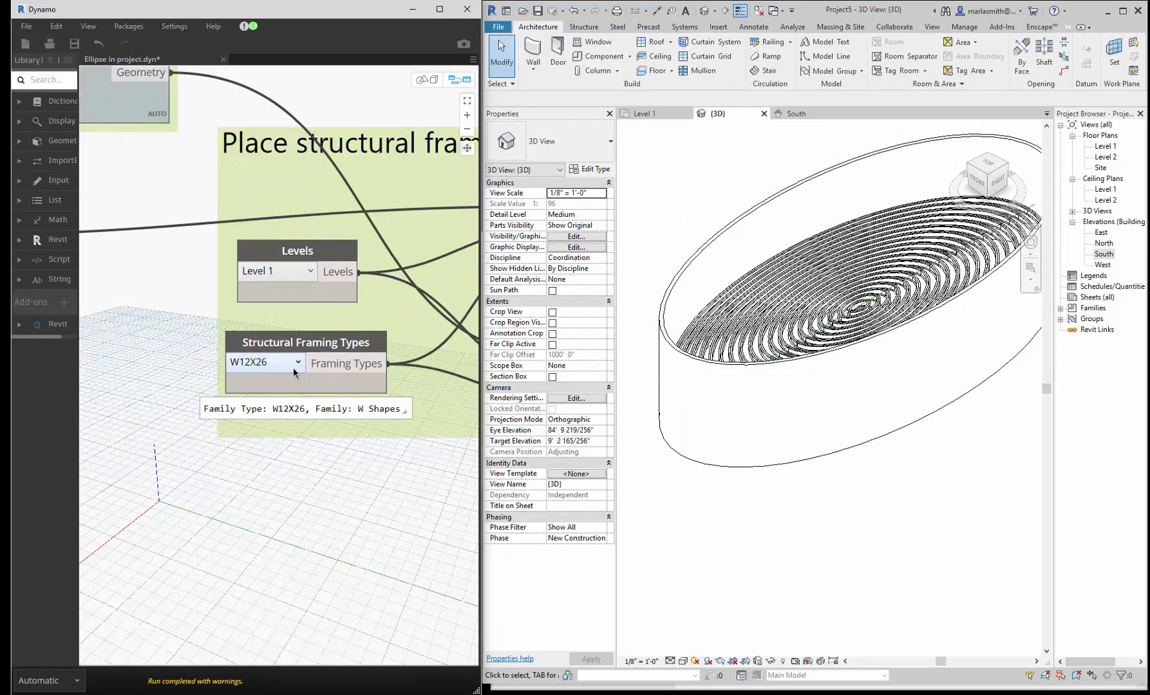
scroll(295, 367, up, 2)
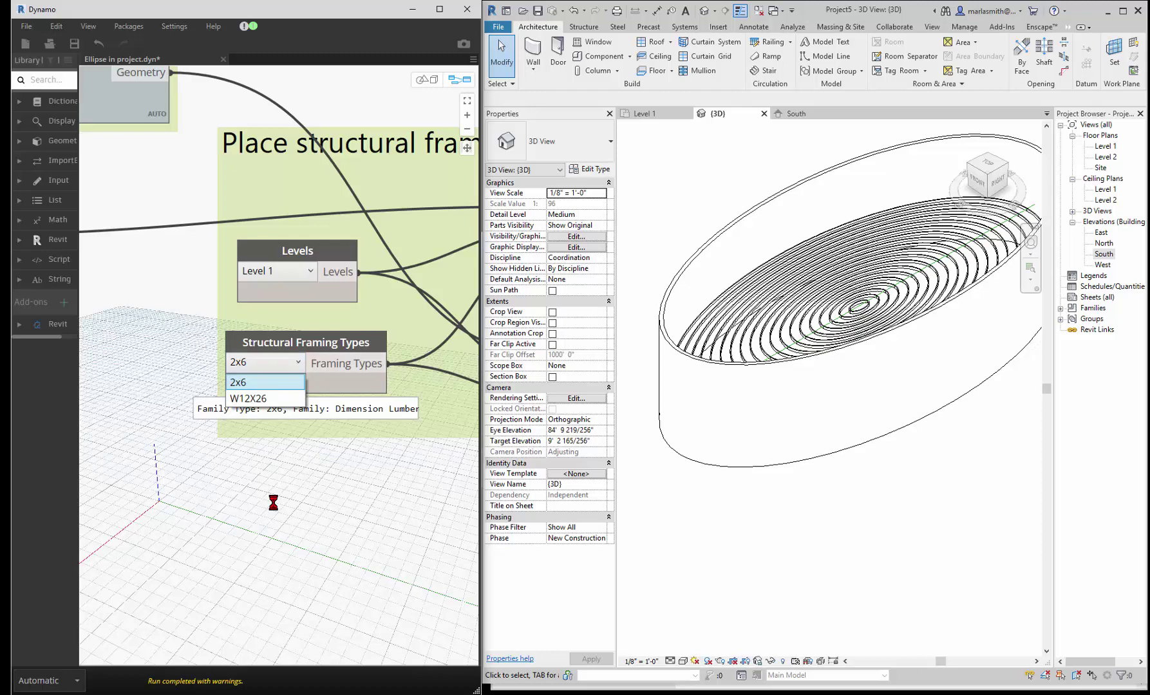
click(304, 531)
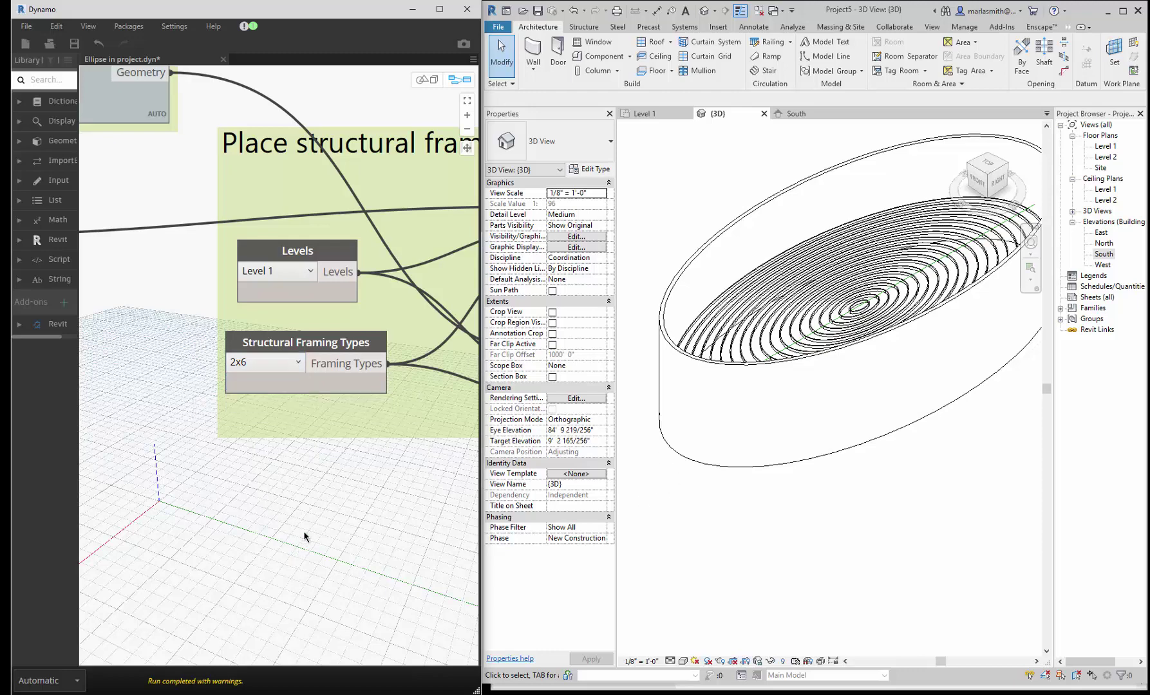
scroll(364, 355, down, 8)
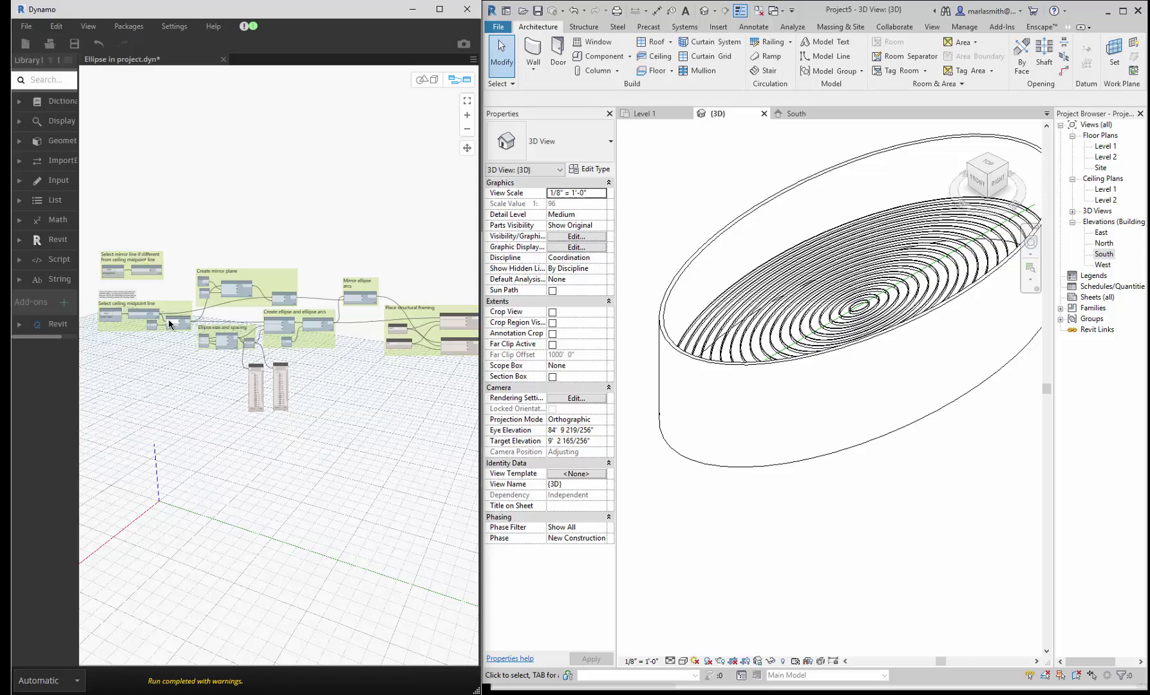
Step: Open the Level 1 ceiling plan and set its detail level to Medium
double_click(1105, 192)
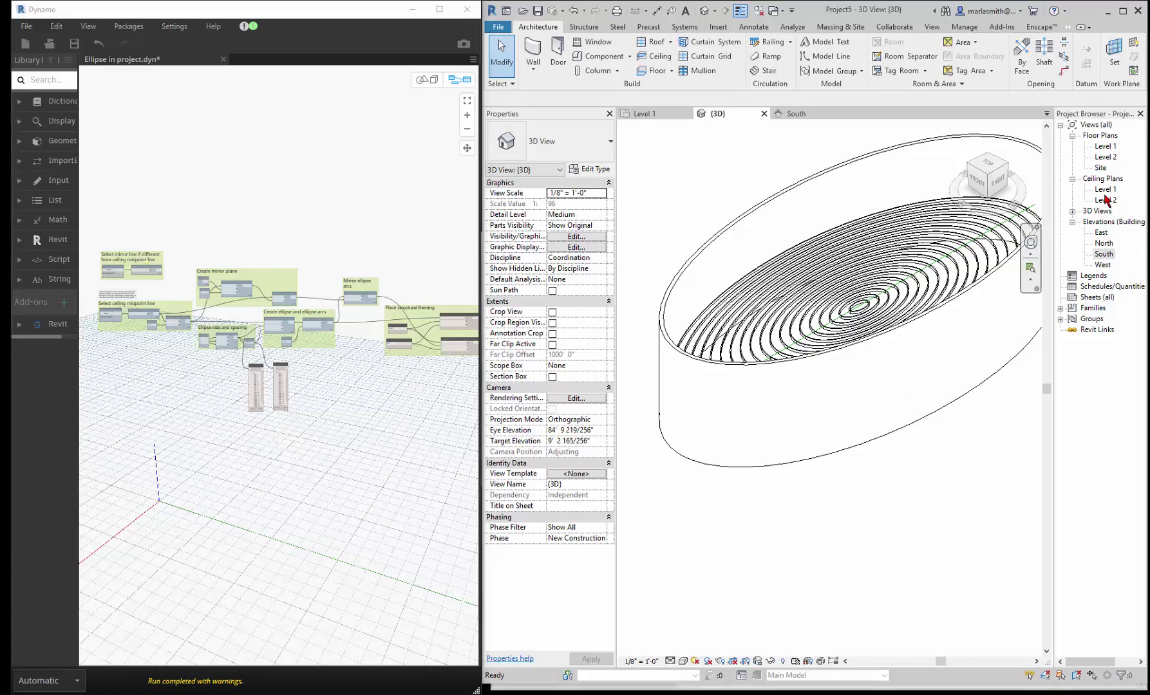
click(670, 661)
click(682, 637)
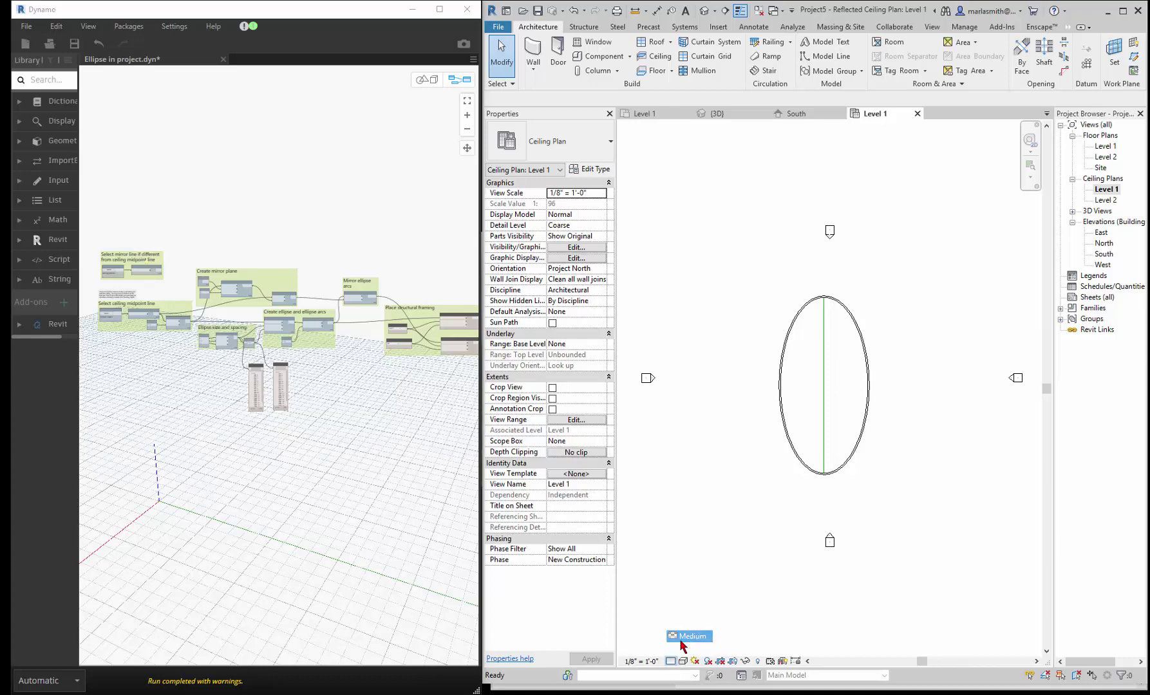
scroll(832, 426, up, 2)
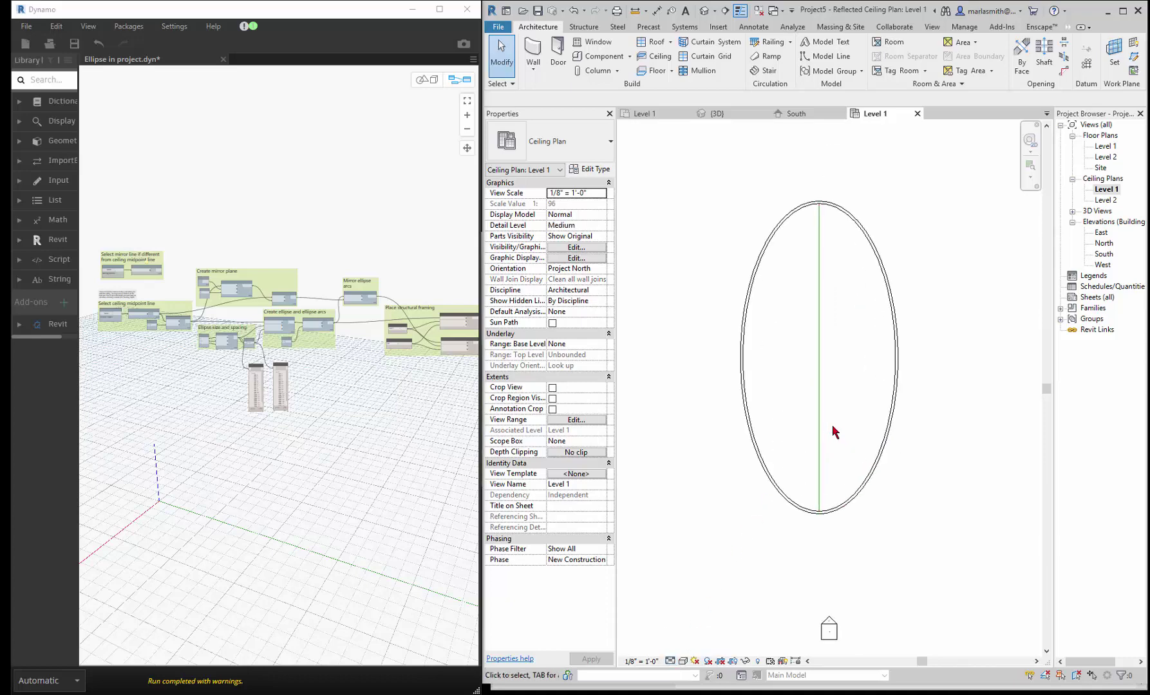
Step: Turn on Structural Framing in Visibility/Graphics (VG) to reveal the elliptical framing rings
key(v)
key(g)
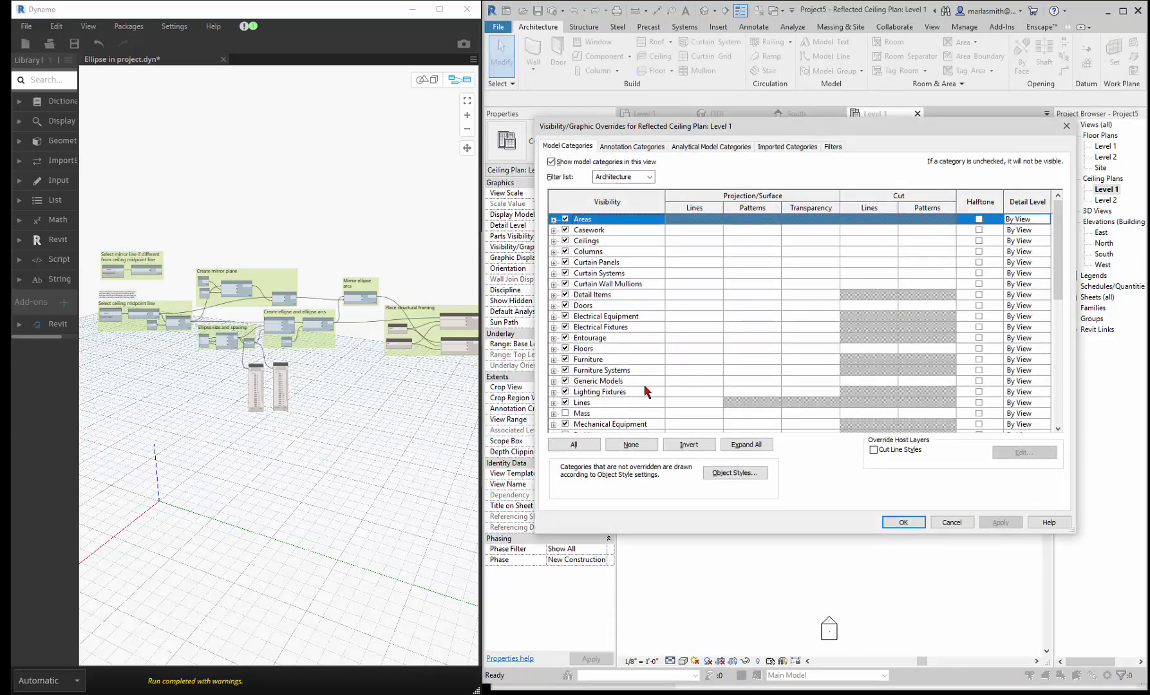
scroll(644, 398, down, 6)
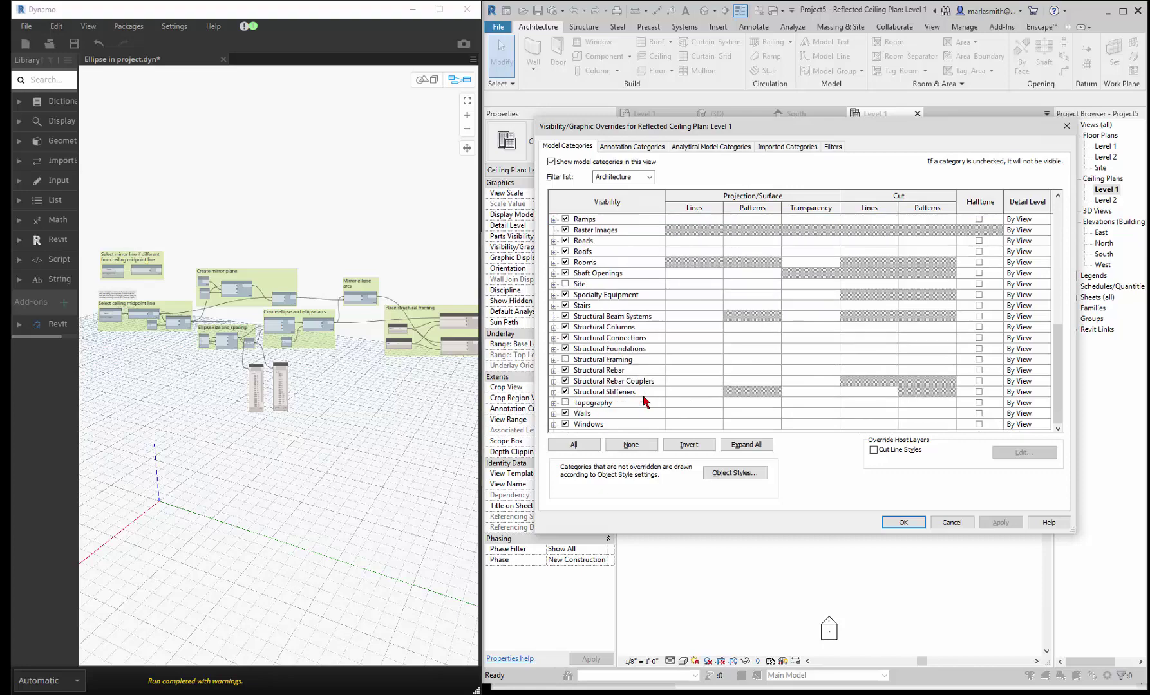
click(566, 360)
click(913, 524)
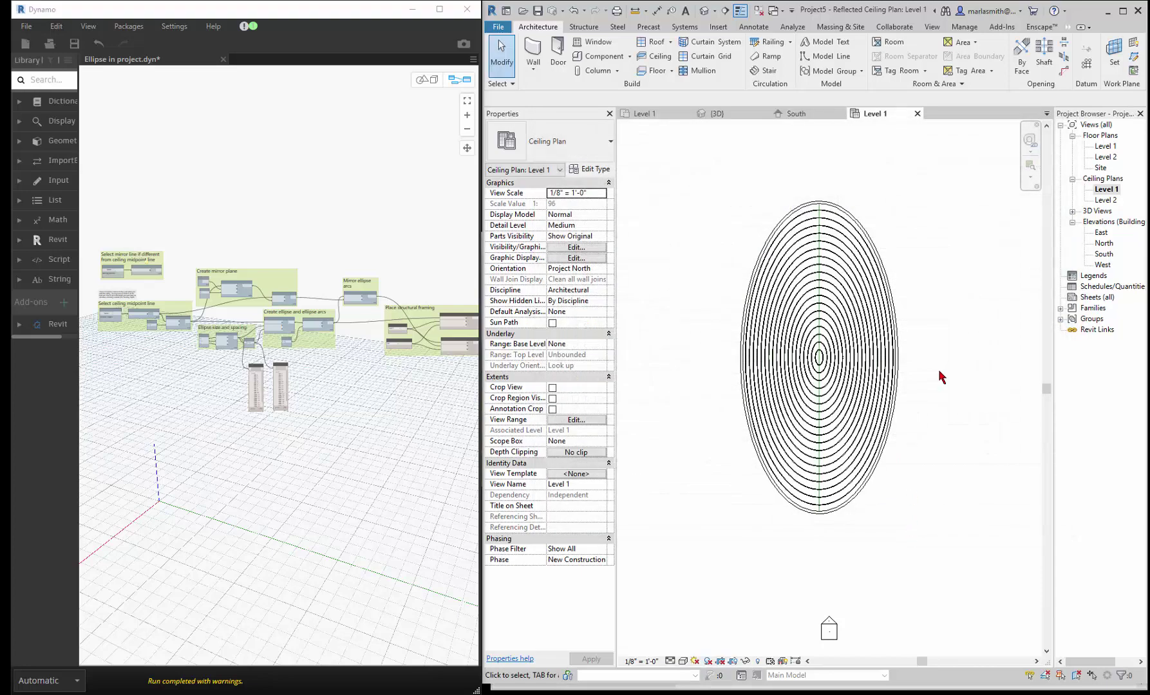
scroll(818, 219, up, 3)
scroll(821, 206, down, 3)
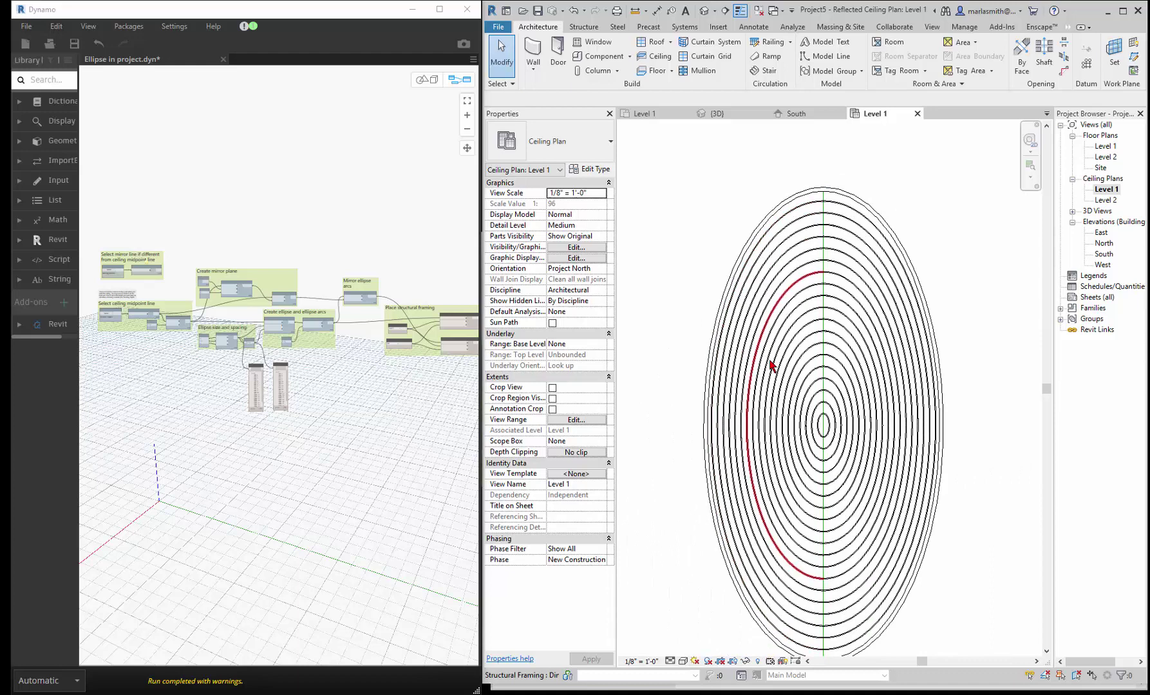
scroll(817, 553, down, 2)
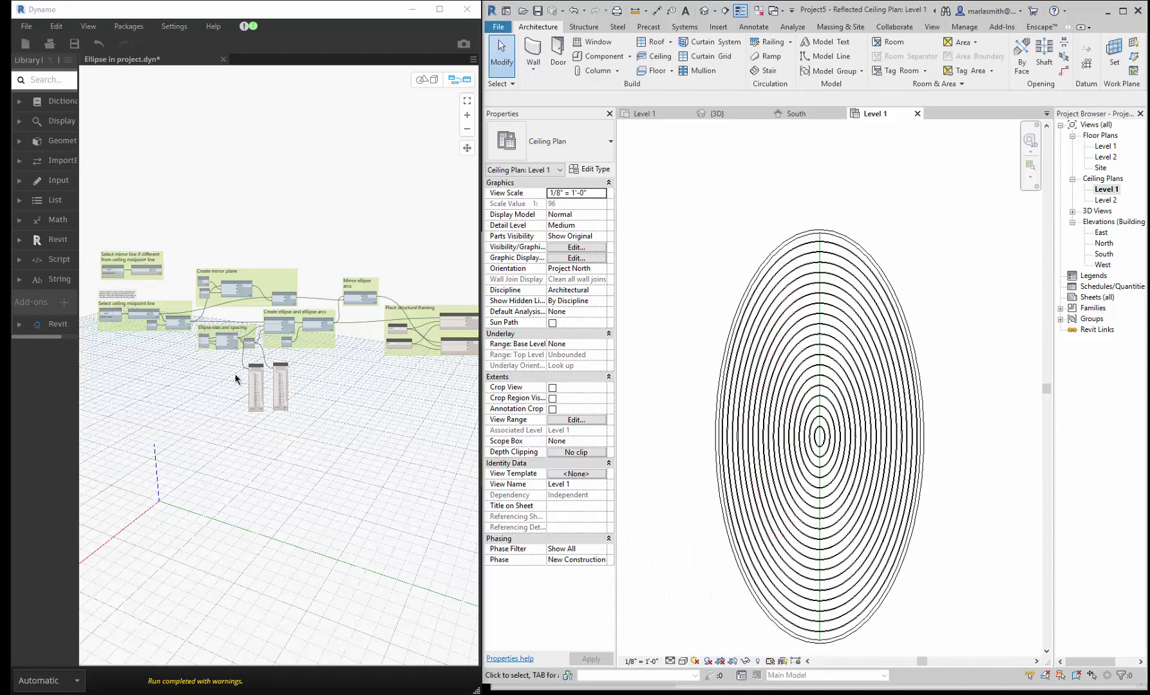
scroll(170, 322, up, 5)
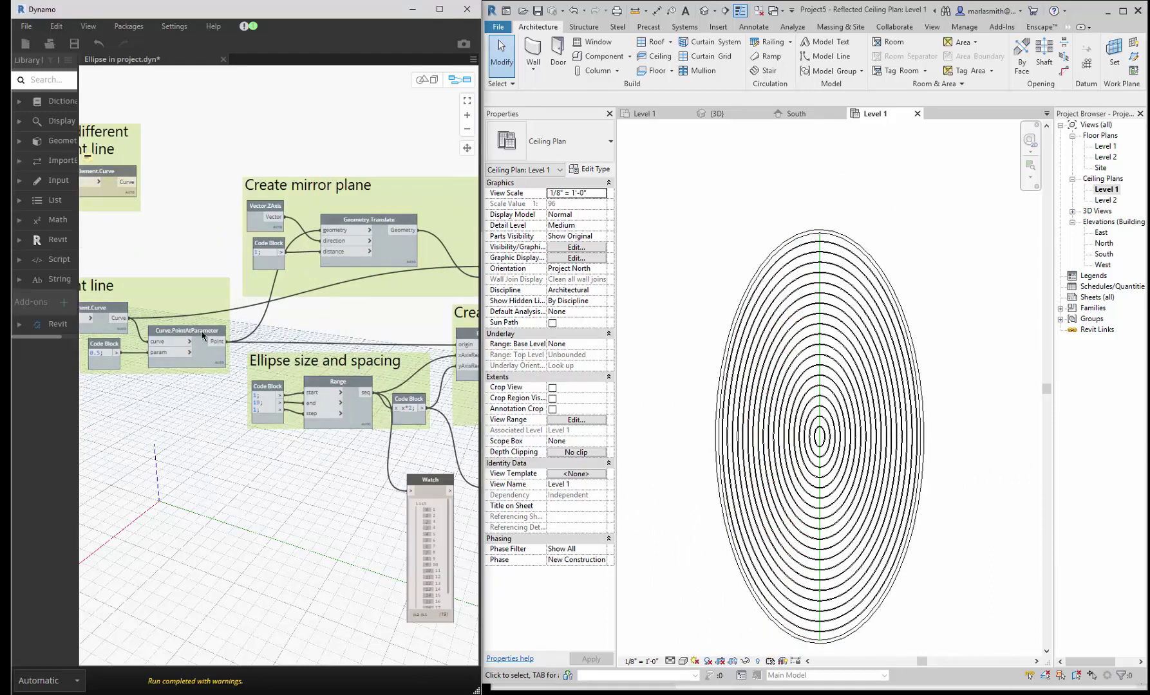
scroll(208, 332, down, 4)
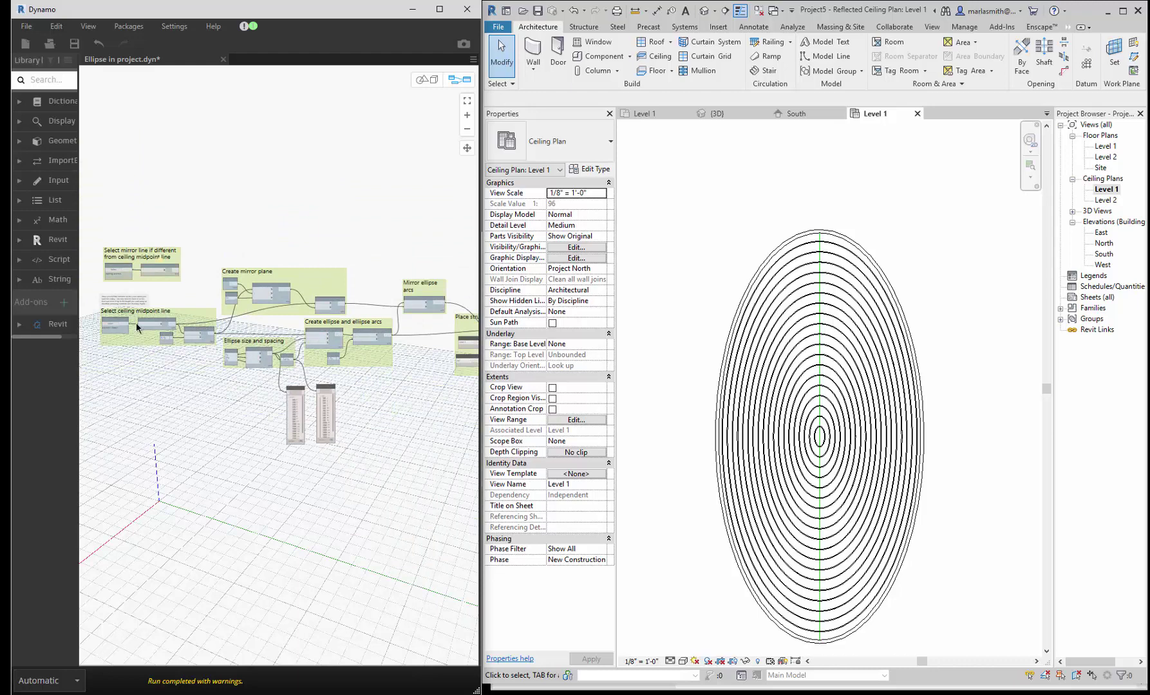